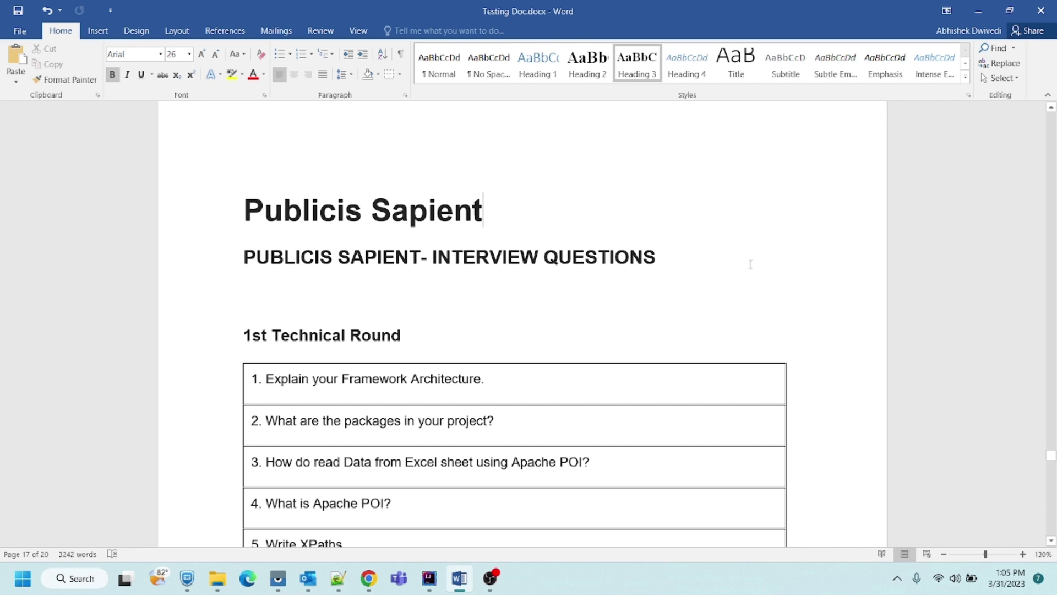
pyautogui.scroll(-5, 668, 244)
pyautogui.scroll(5, 668, 245)
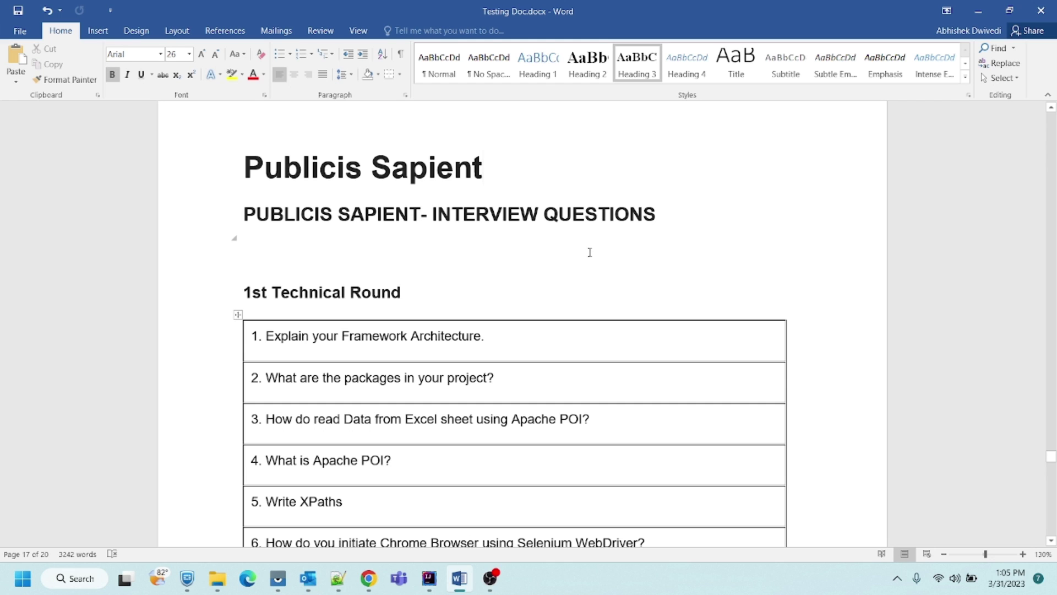
pyautogui.scroll(-2, 587, 239)
pyautogui.scroll(-1, 587, 239)
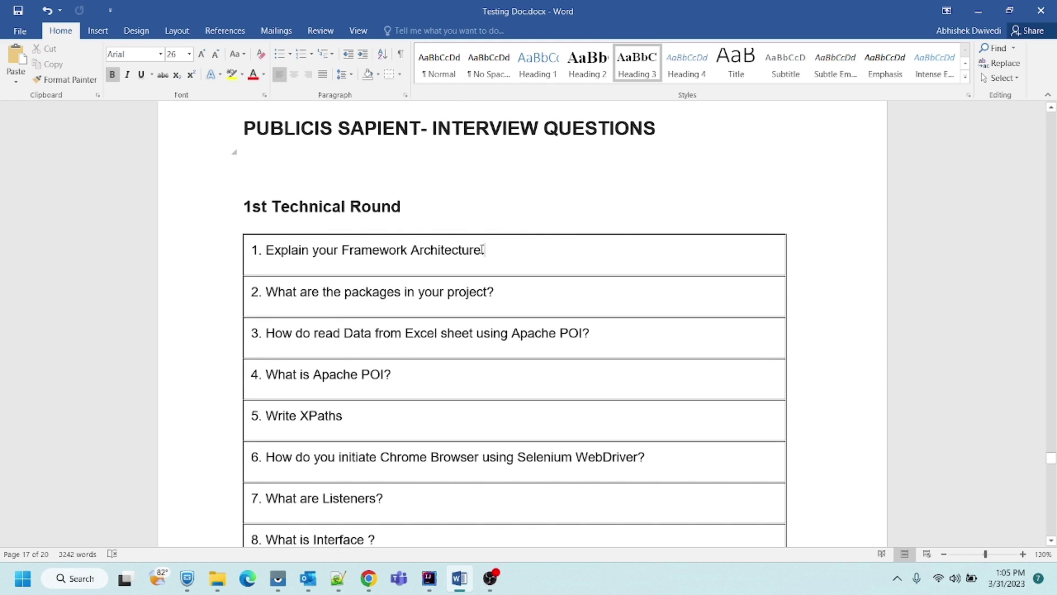
# - Highlight the wording of questions 1 and 2 and the word 'packages', then deselect
pyautogui.moveTo(491, 253); pyautogui.dragTo(265, 251)
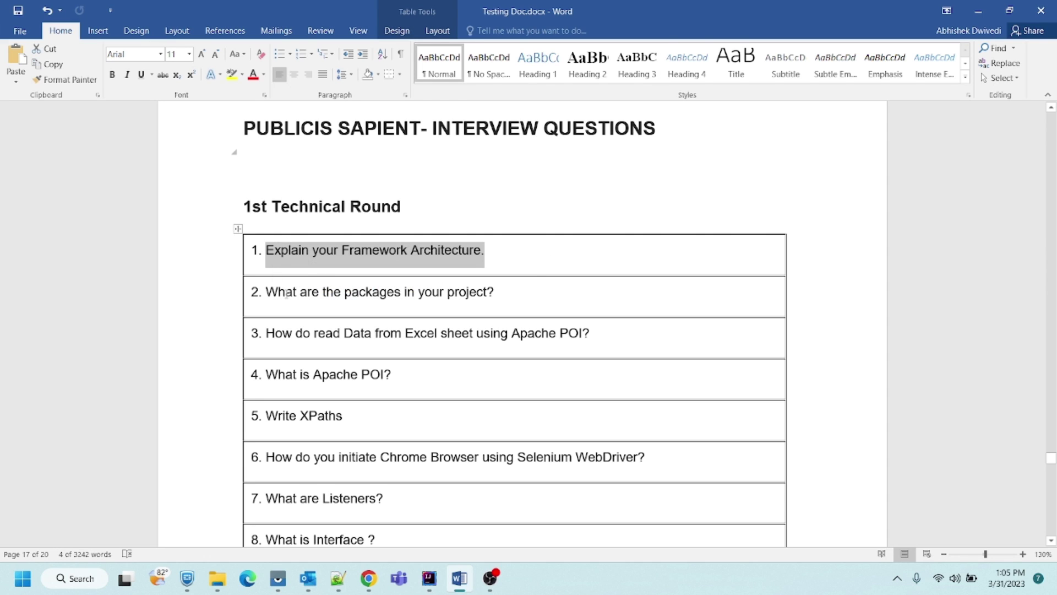
pyautogui.moveTo(266, 293); pyautogui.dragTo(486, 293)
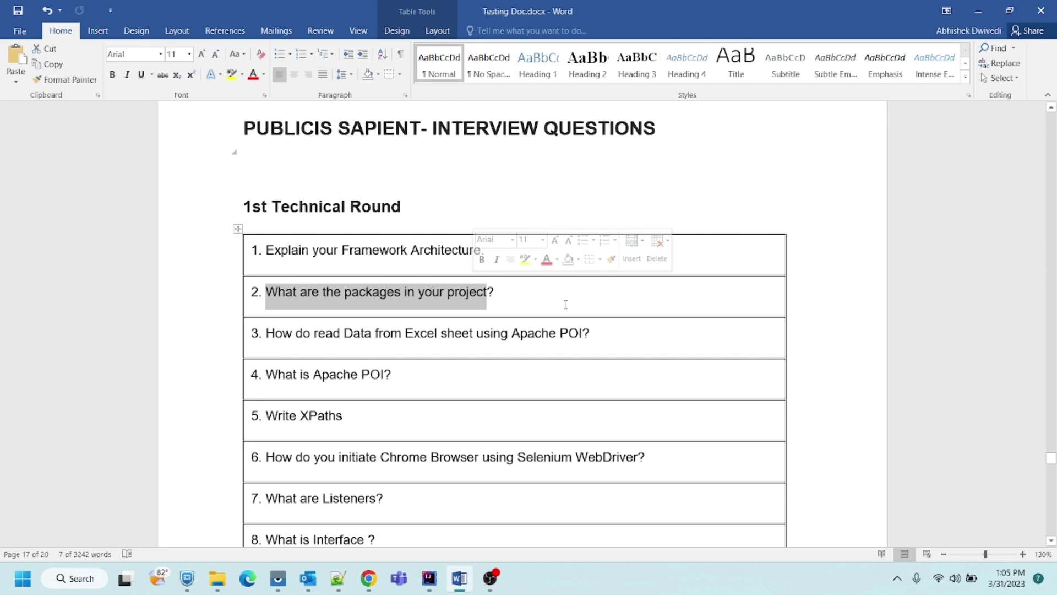
pyautogui.click(467, 318)
pyautogui.doubleClick(357, 295)
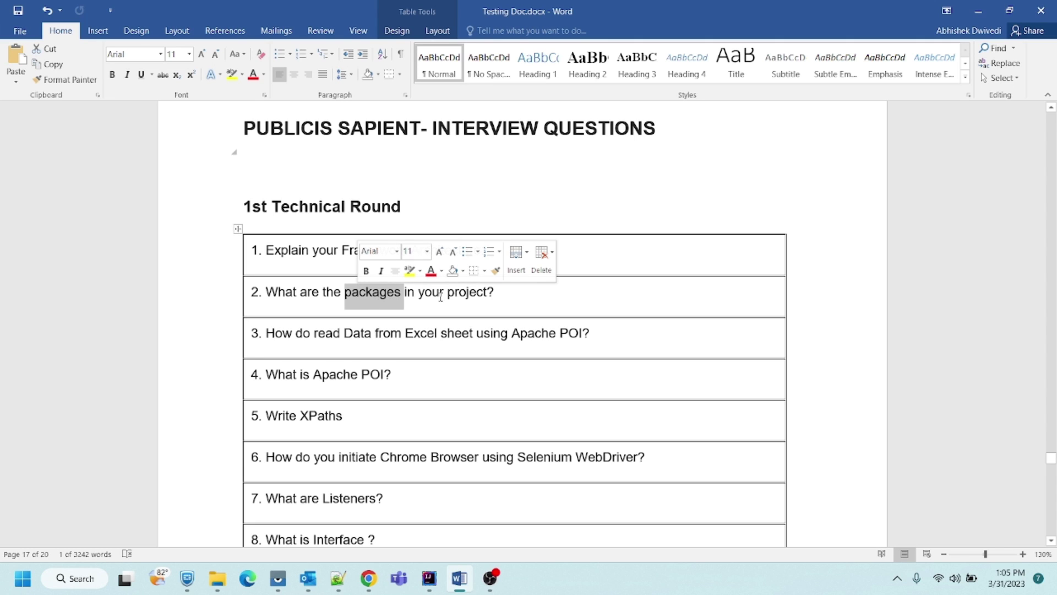
pyautogui.click(566, 300)
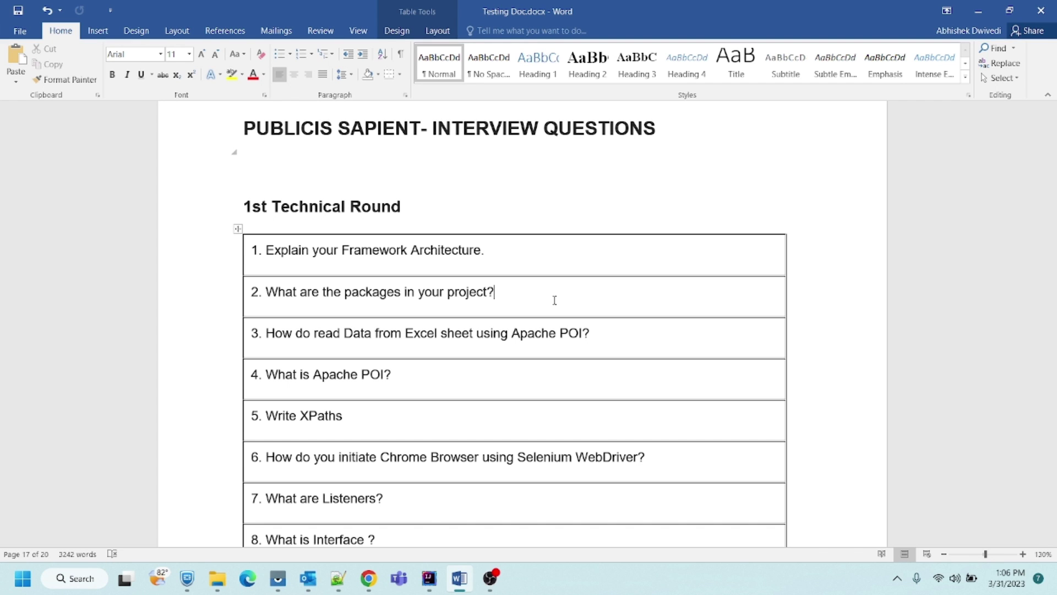
pyautogui.scroll(-1, 612, 298)
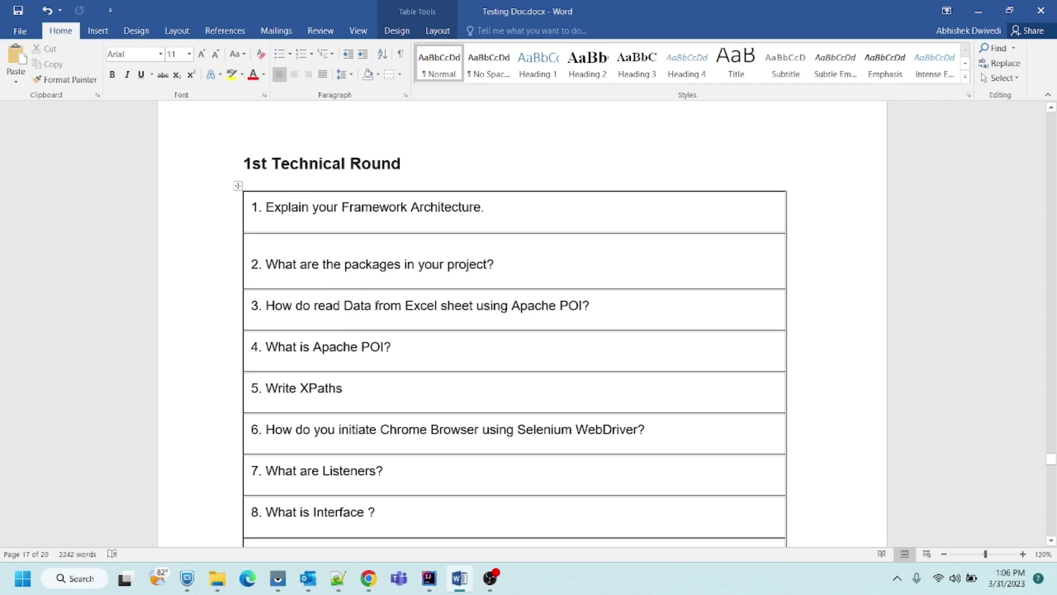
# - Highlight the Apache POI ending of question 3, then move to question 4
pyautogui.moveTo(441, 305); pyautogui.dragTo(594, 305)
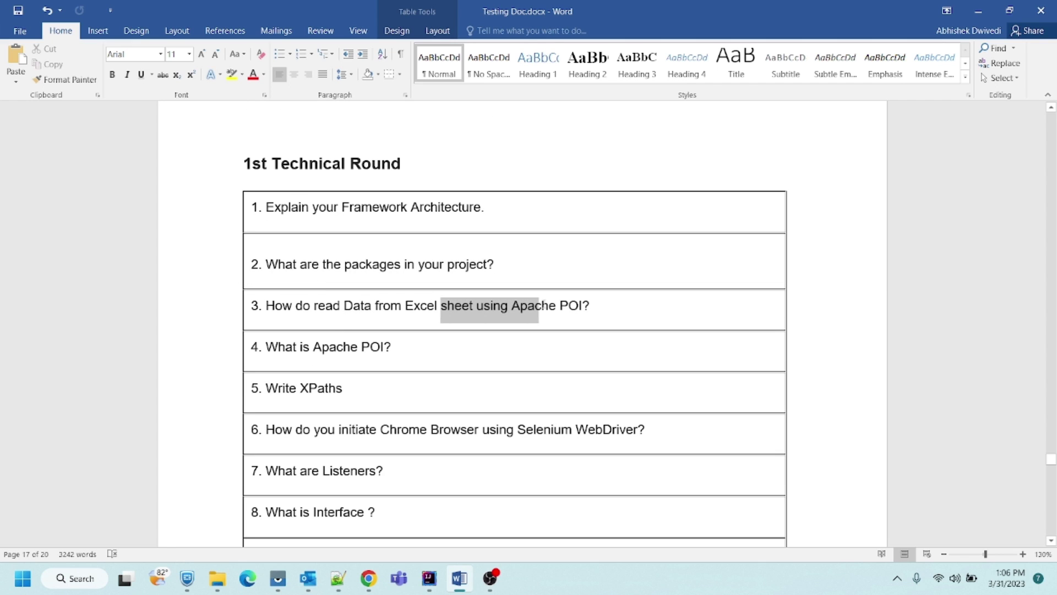
pyautogui.click(593, 305)
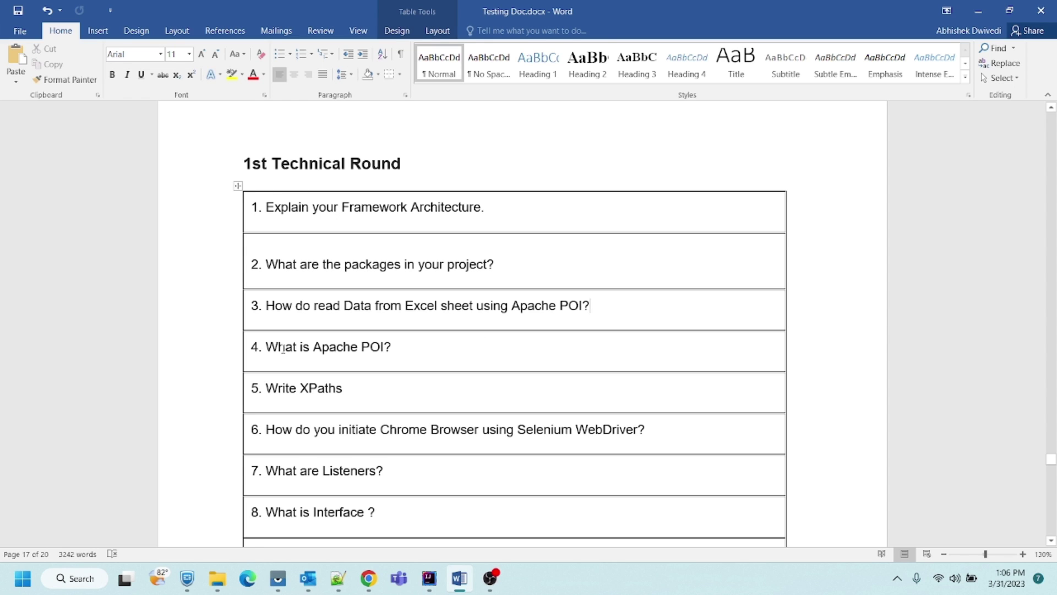
pyautogui.click(393, 346)
pyautogui.scroll(-3, 376, 385)
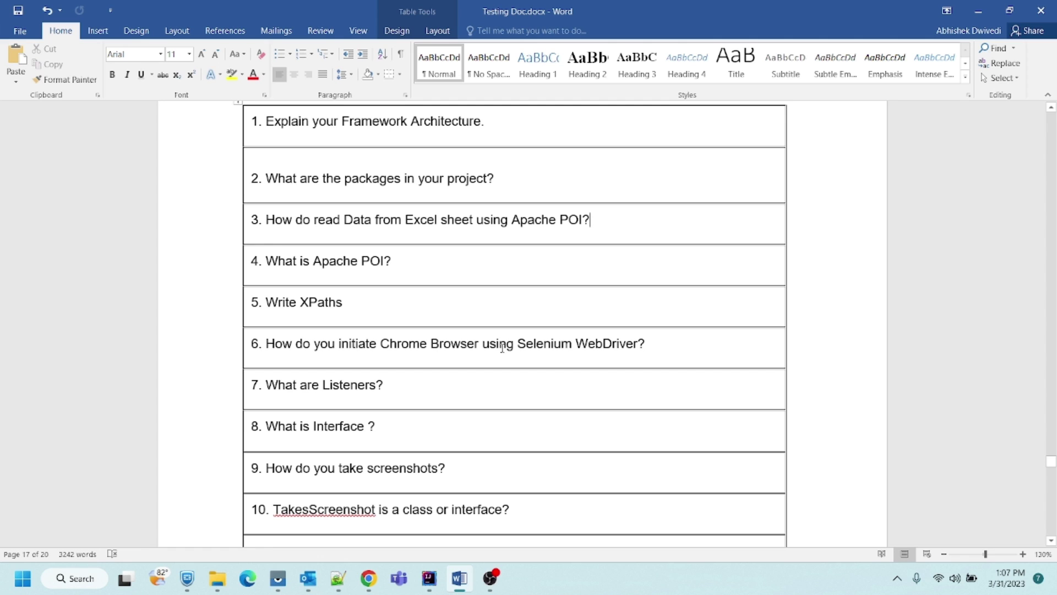
pyautogui.scroll(-1, 444, 363)
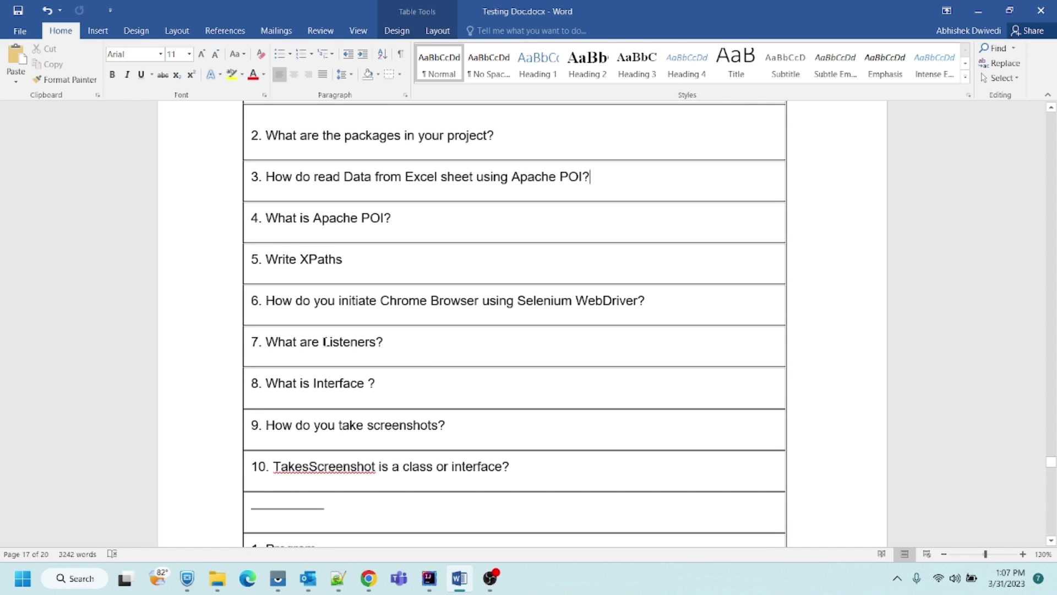
pyautogui.moveTo(323, 341); pyautogui.dragTo(397, 342)
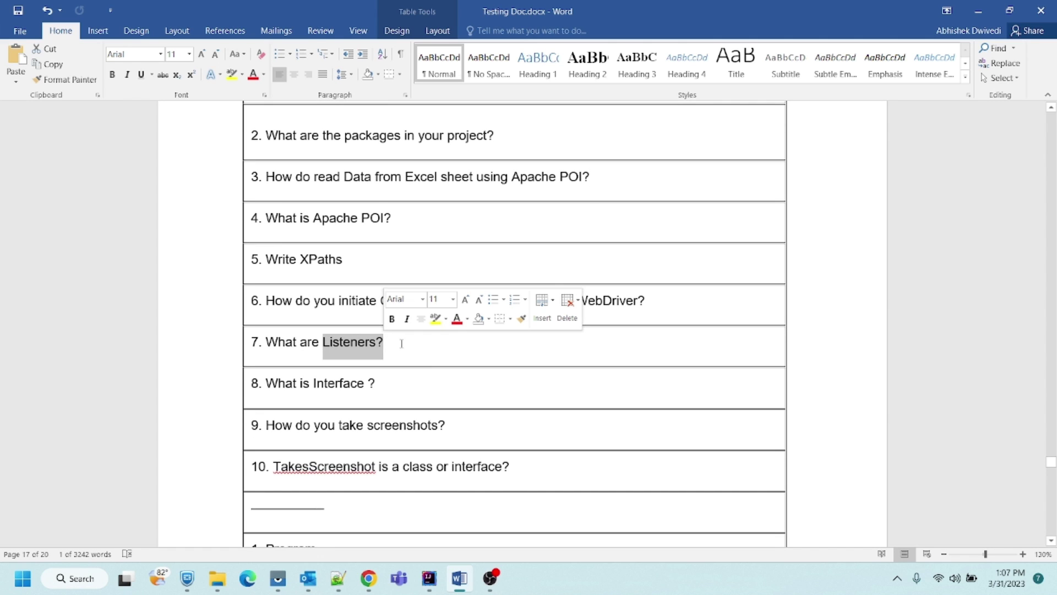
pyautogui.click(397, 341)
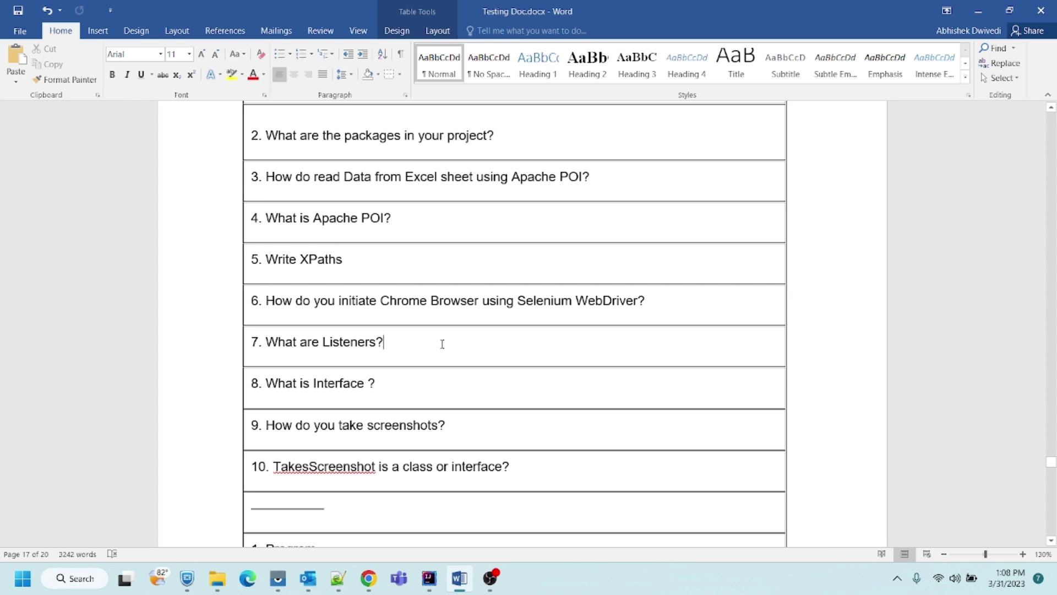
pyautogui.moveTo(314, 385); pyautogui.dragTo(364, 386)
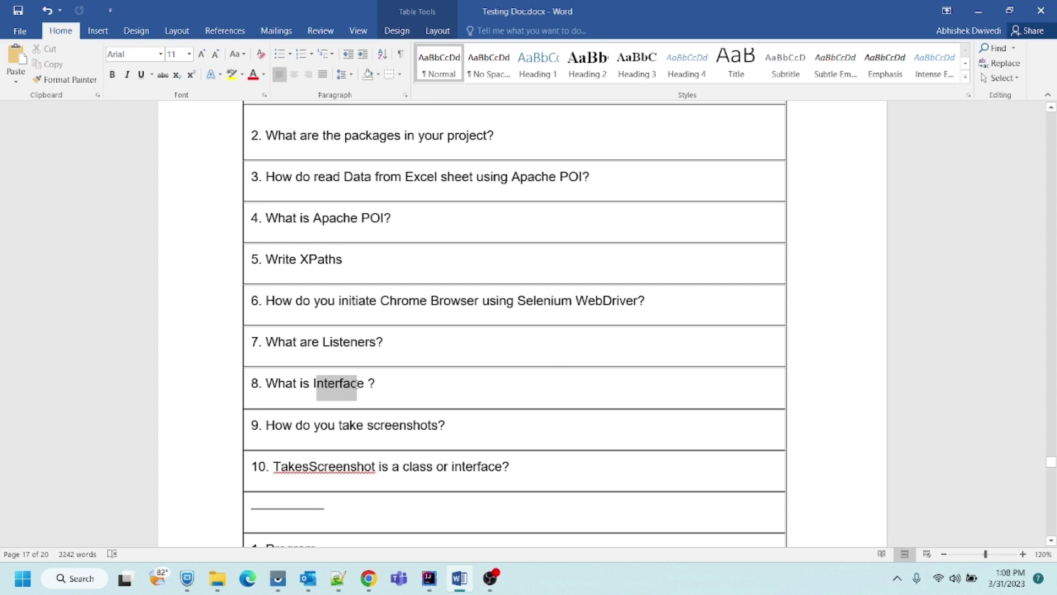
pyautogui.click(379, 384)
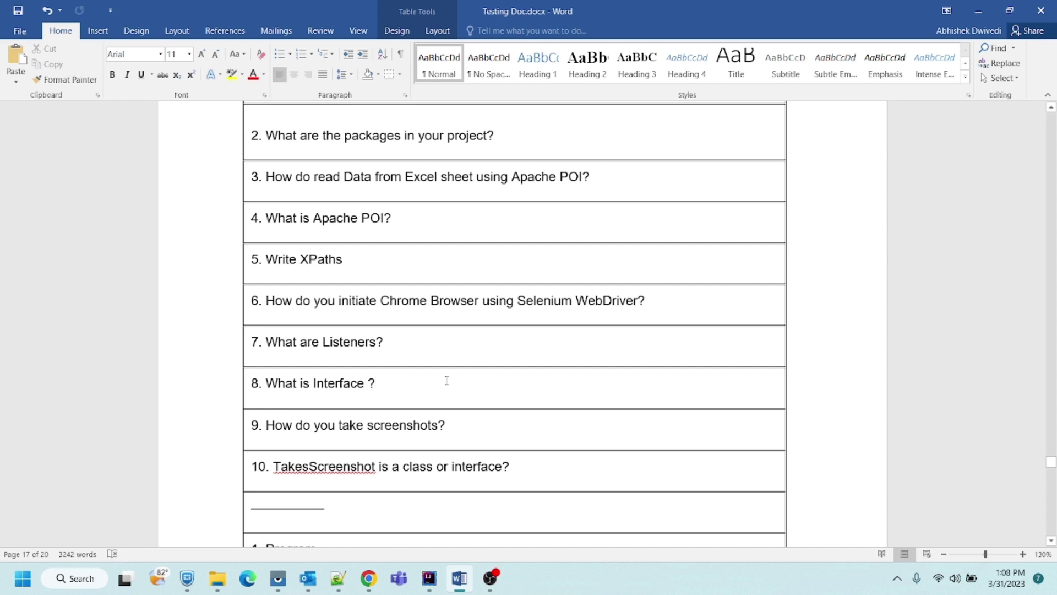
pyautogui.scroll(-1, 305, 429)
pyautogui.moveTo(314, 383); pyautogui.dragTo(436, 383)
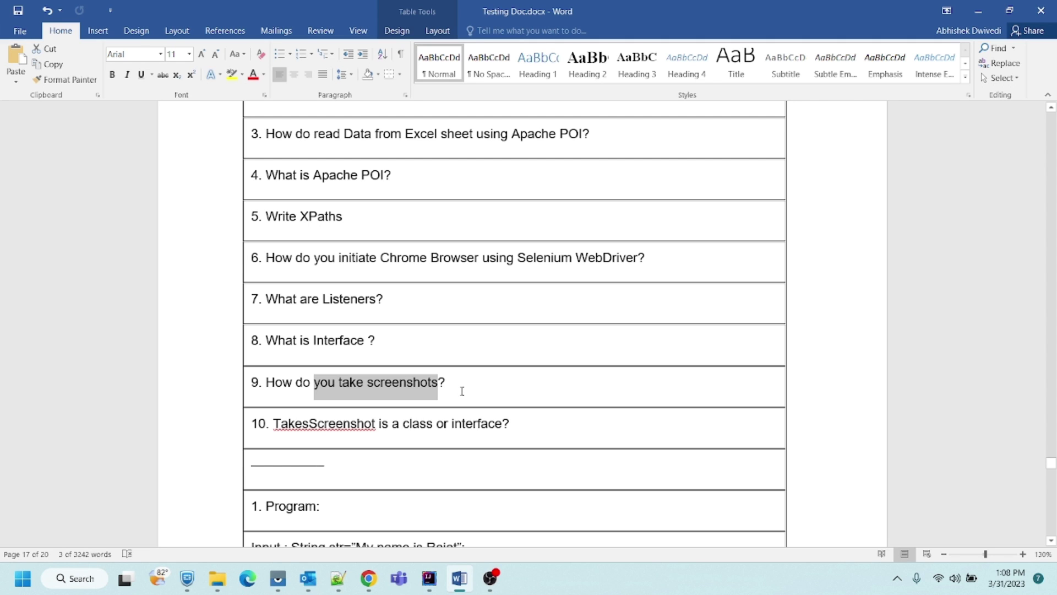
pyautogui.scroll(-2, 462, 390)
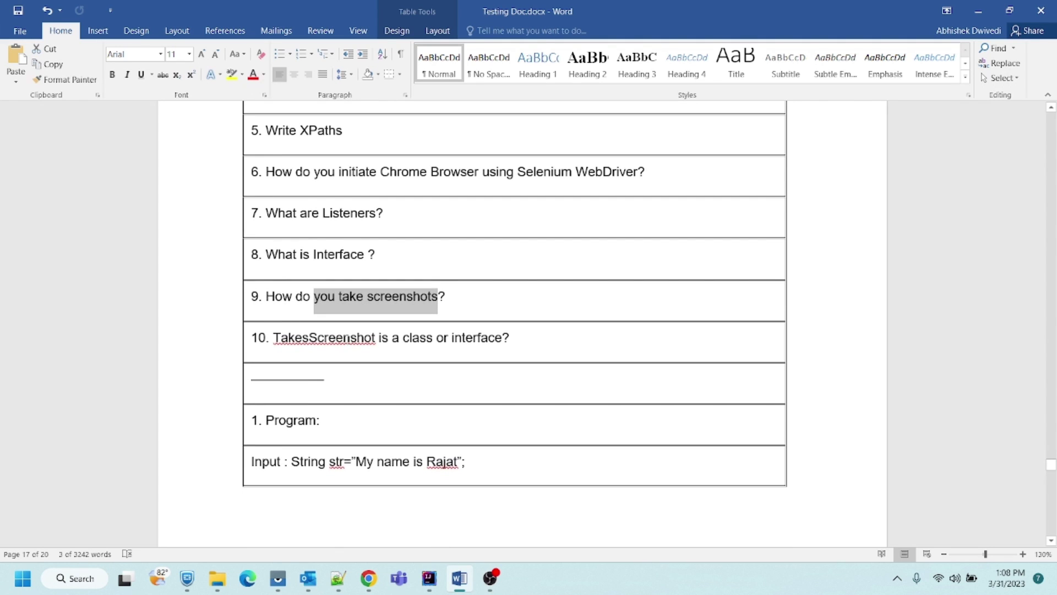
pyautogui.moveTo(274, 337); pyautogui.dragTo(501, 337)
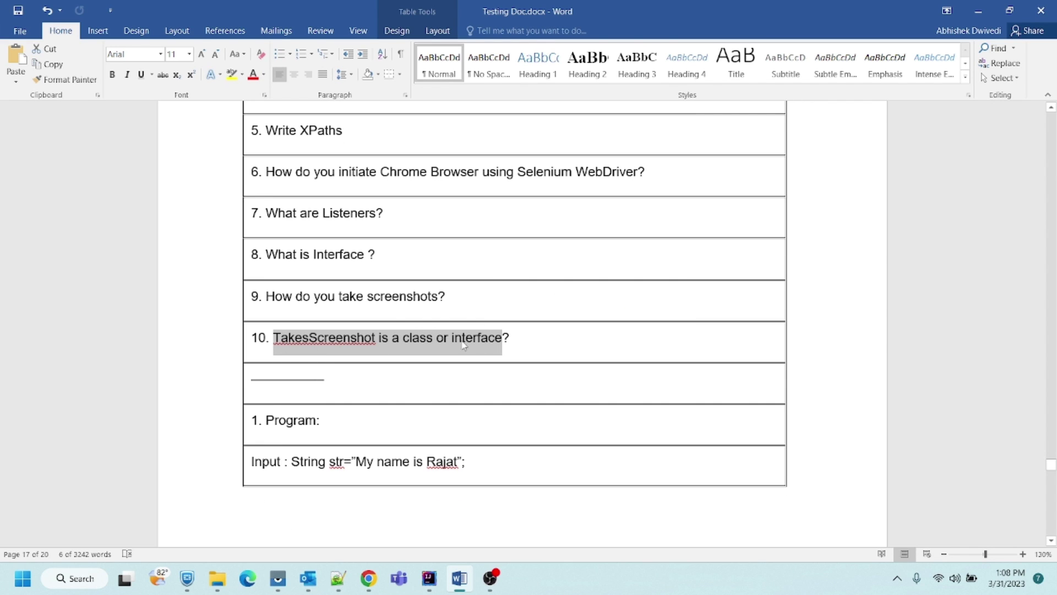
pyautogui.scroll(-2, 472, 374)
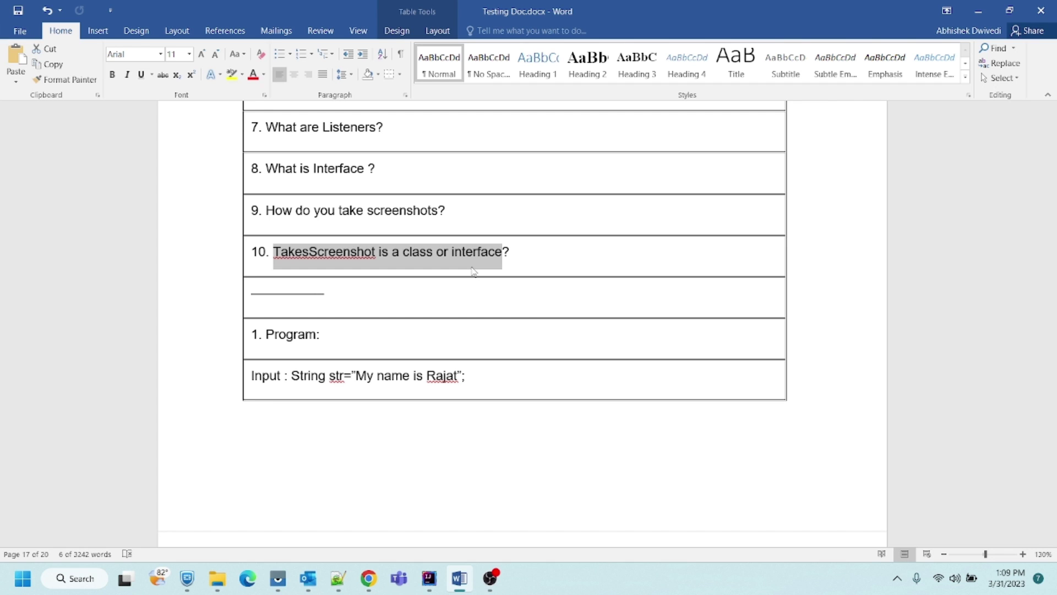
pyautogui.scroll(-4, 473, 271)
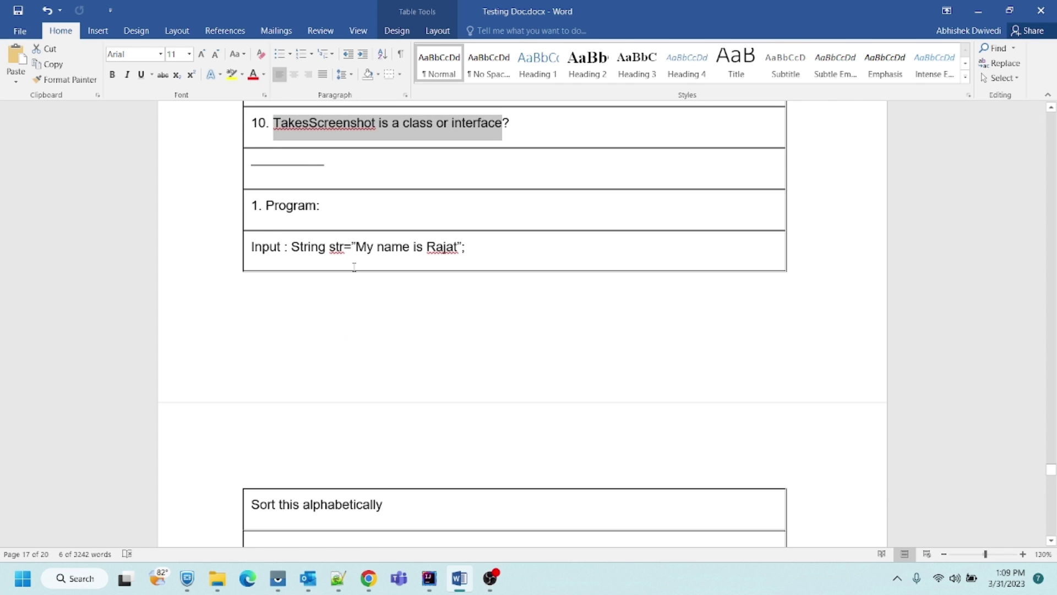
pyautogui.scroll(-2, 354, 267)
pyautogui.scroll(-4, 473, 248)
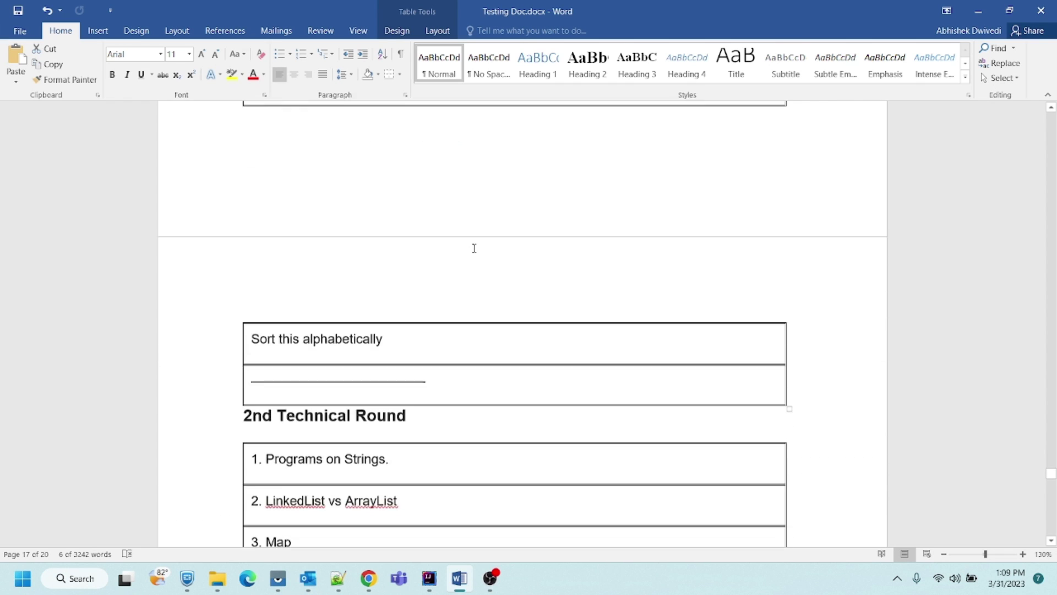
pyautogui.scroll(-1, 474, 248)
pyautogui.scroll(3, 410, 337)
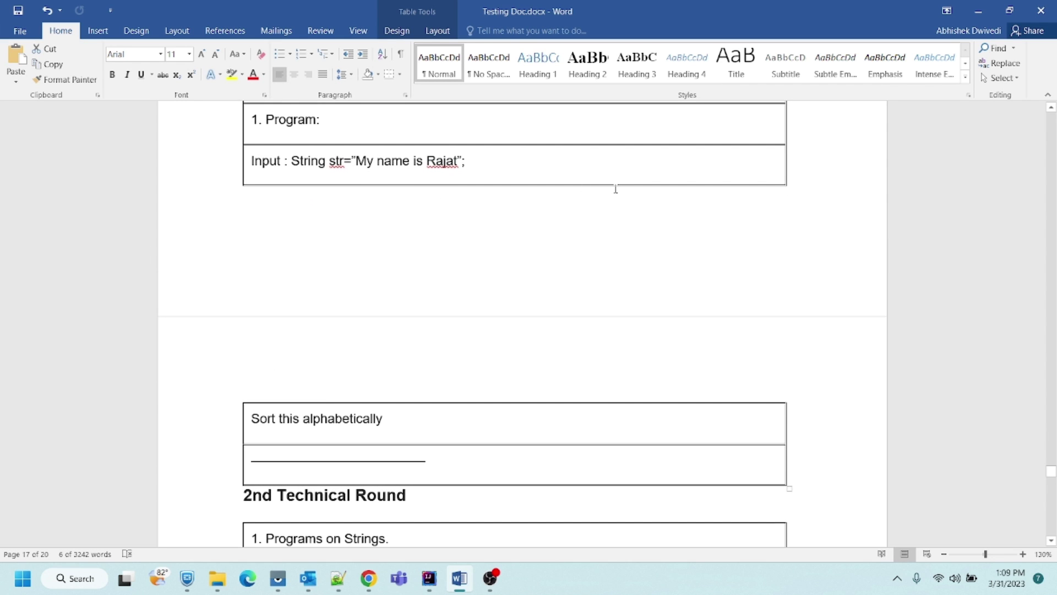
pyautogui.scroll(-3, 301, 340)
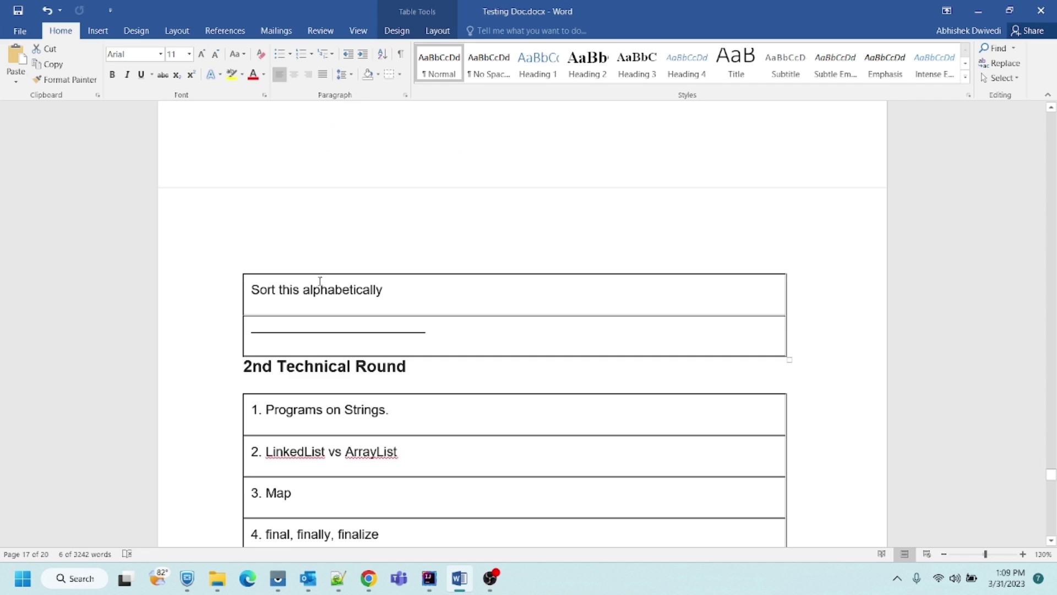
pyautogui.scroll(3, 318, 281)
pyautogui.scroll(-3, 330, 363)
pyautogui.scroll(-3, 248, 240)
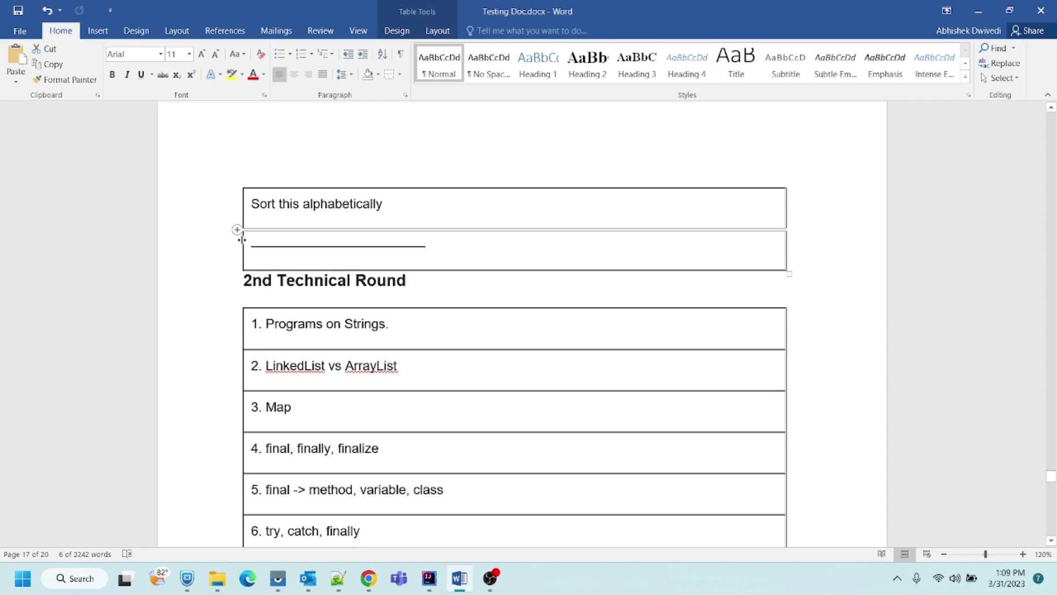
pyautogui.scroll(-2, 478, 311)
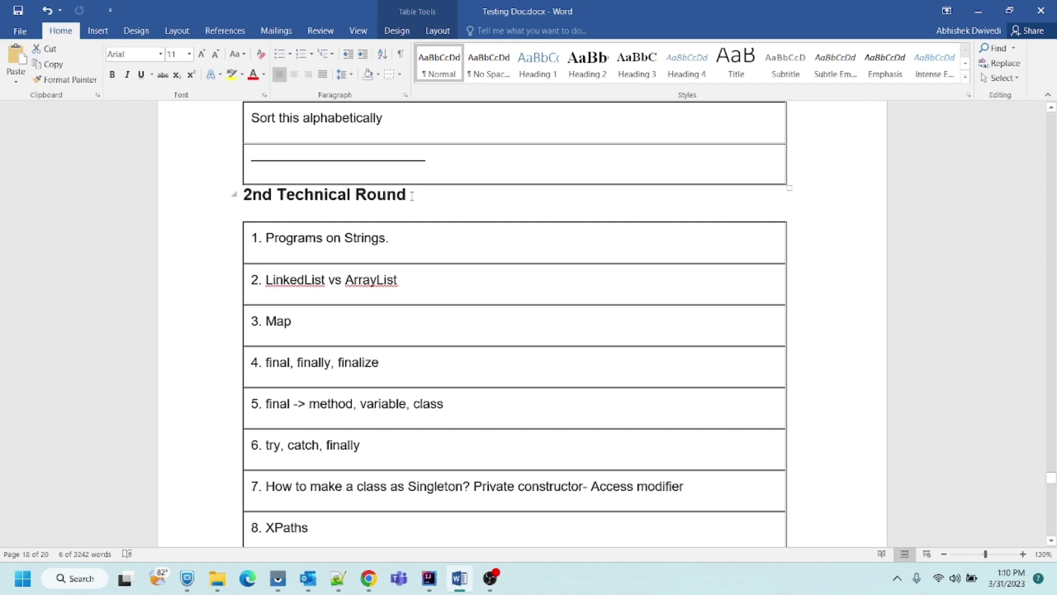
pyautogui.doubleClick(371, 280)
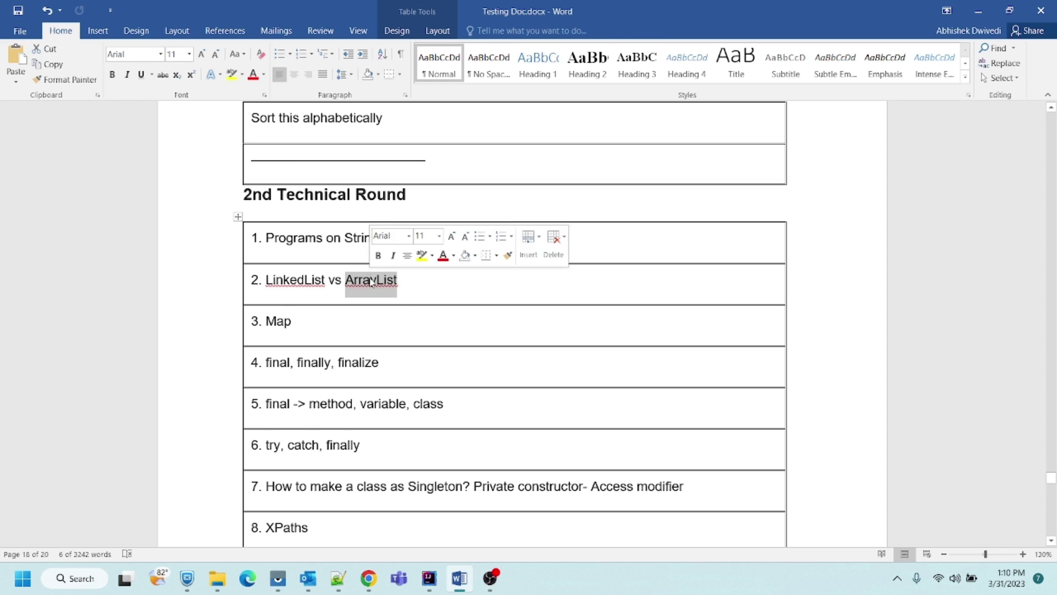
pyautogui.doubleClick(294, 280)
pyautogui.doubleClick(371, 281)
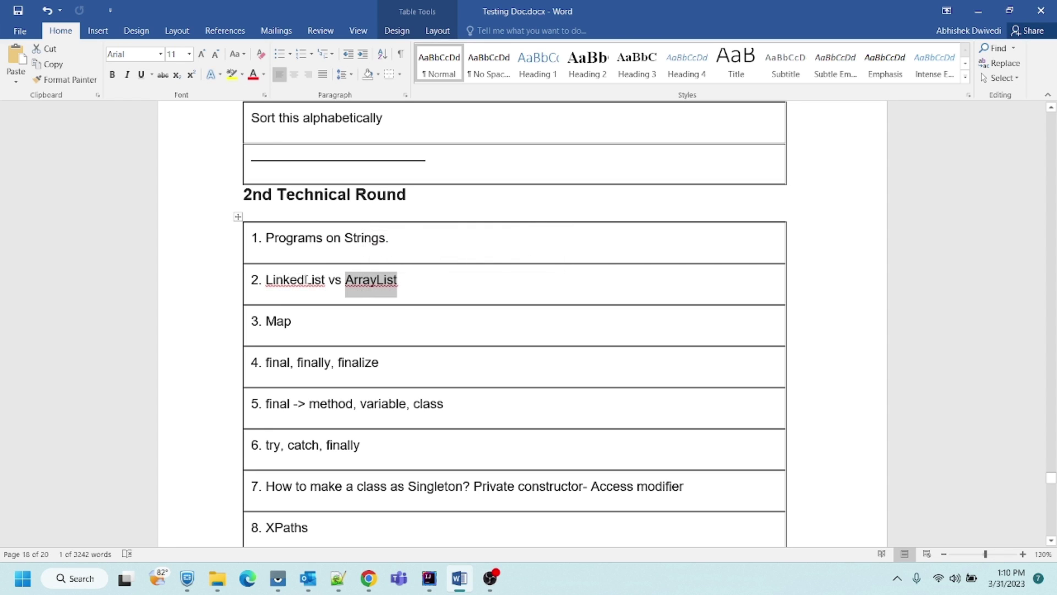
pyautogui.doubleClick(295, 280)
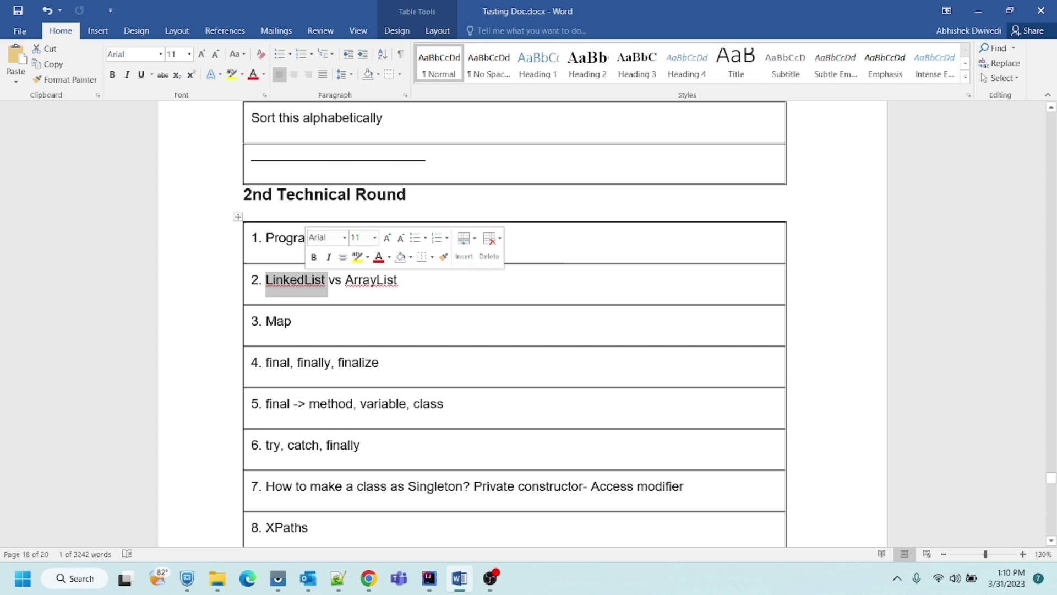
pyautogui.click(370, 281)
pyautogui.doubleClick(371, 281)
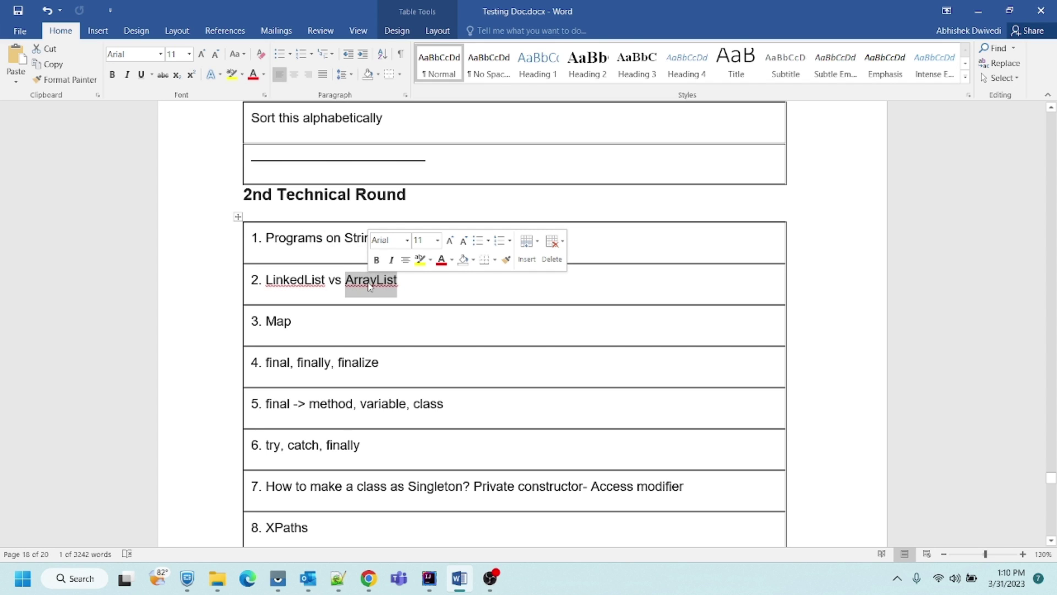
pyautogui.doubleClick(282, 321)
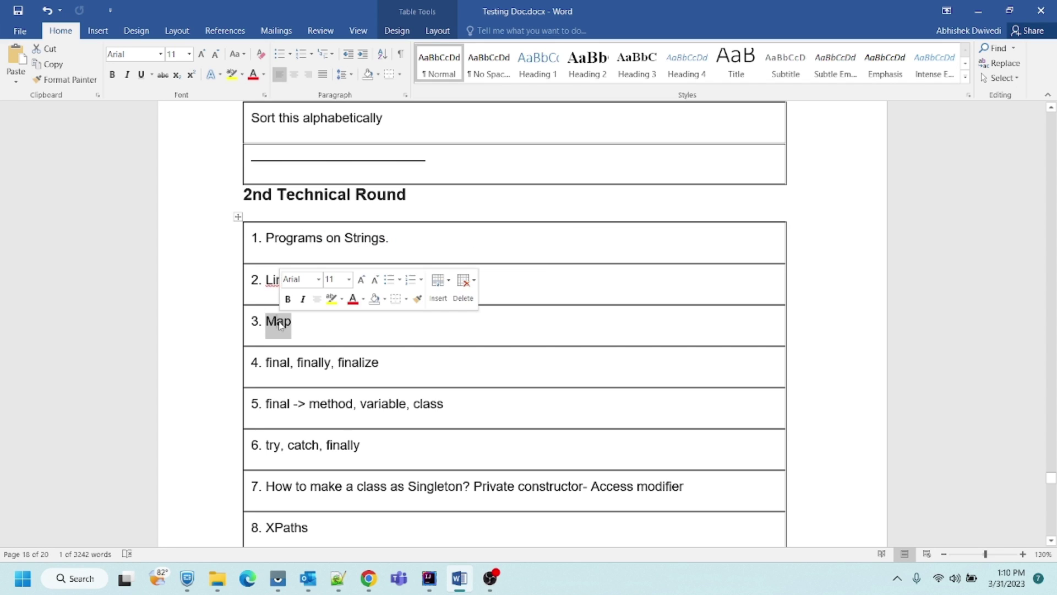
pyautogui.doubleClick(277, 363)
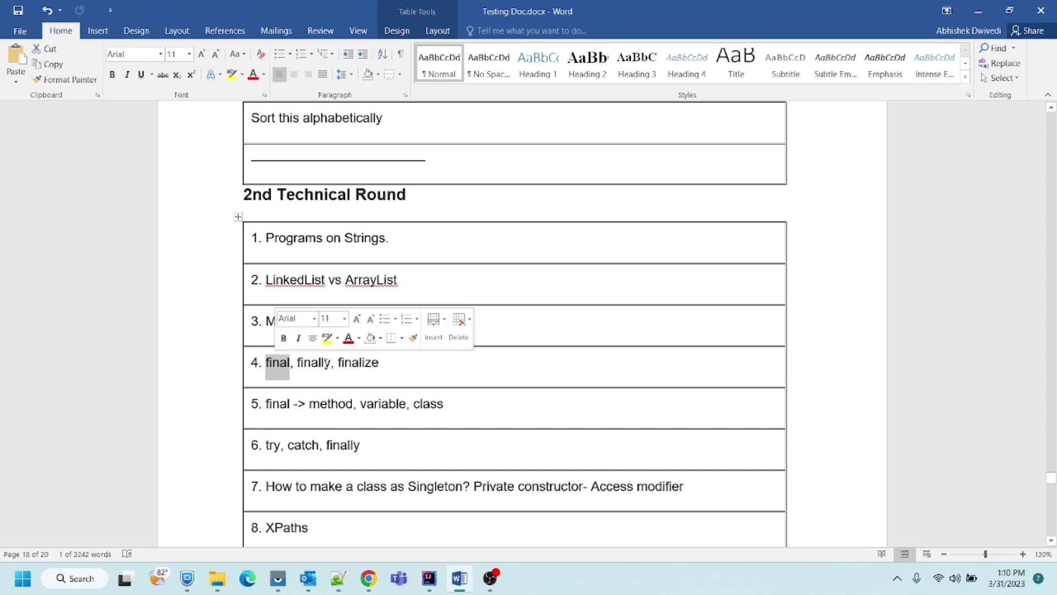
pyautogui.doubleClick(314, 362)
pyautogui.doubleClick(358, 362)
pyautogui.scroll(-2, 380, 363)
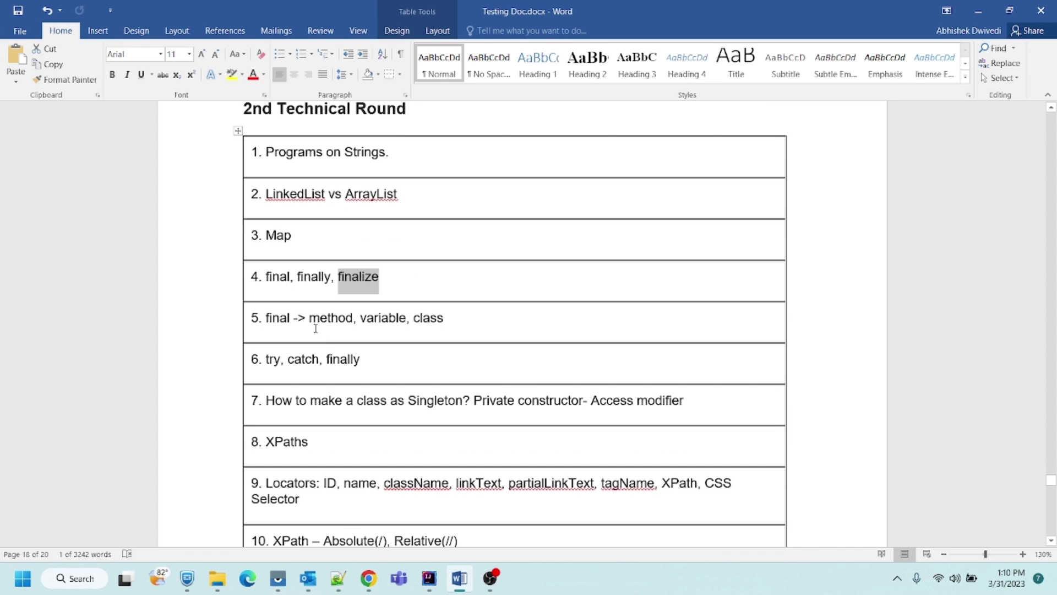
pyautogui.doubleClick(276, 276)
pyautogui.doubleClick(313, 276)
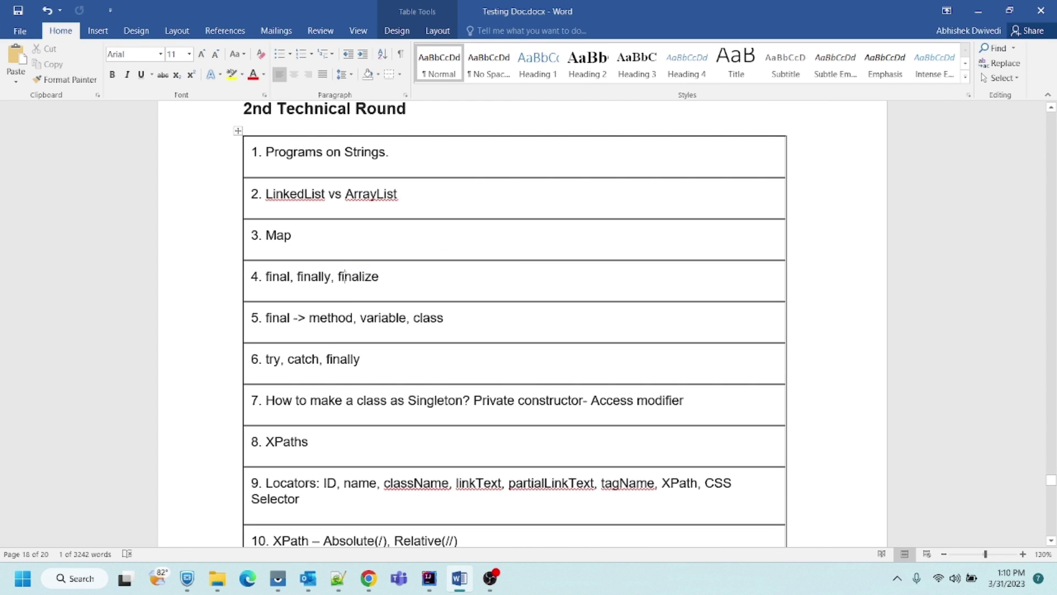
pyautogui.doubleClick(358, 276)
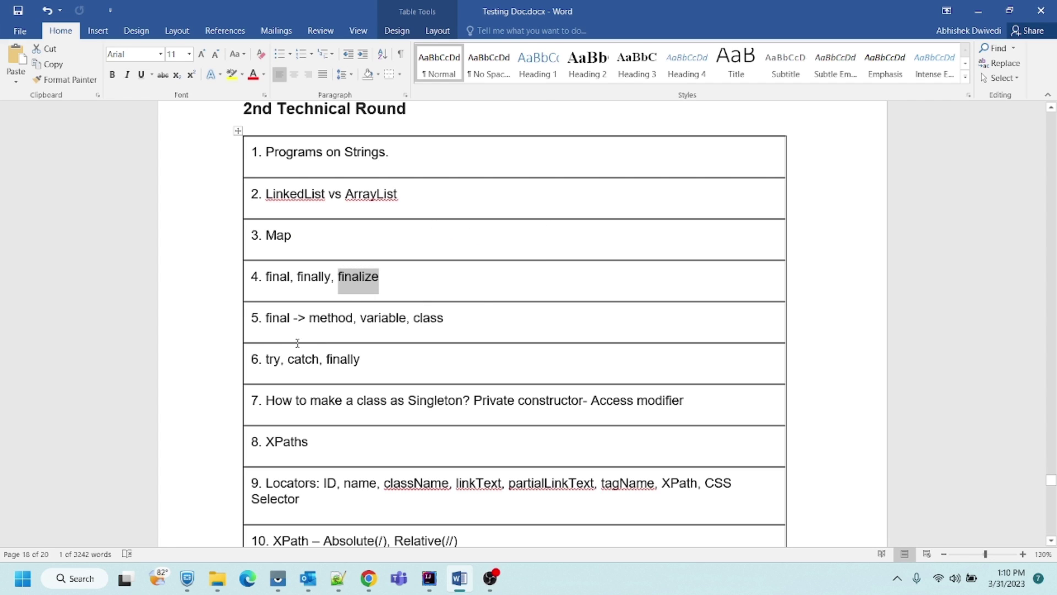
pyautogui.doubleClick(276, 317)
pyautogui.click(389, 318)
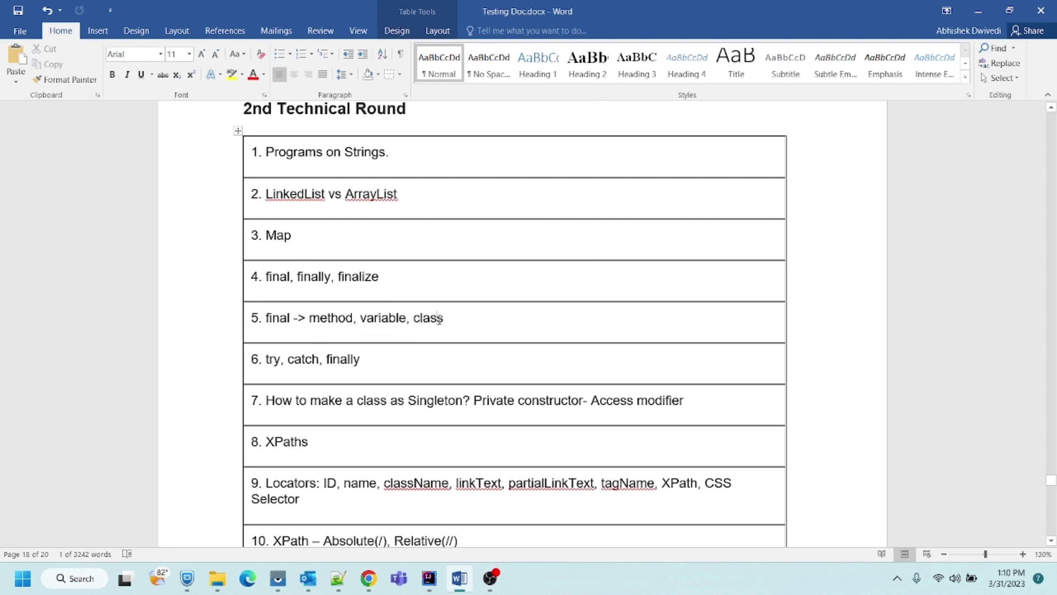
pyautogui.moveTo(444, 317)
pyautogui.mouseDown()
pyautogui.moveTo(295, 318)
pyautogui.moveTo(306, 317)
pyautogui.mouseUp()
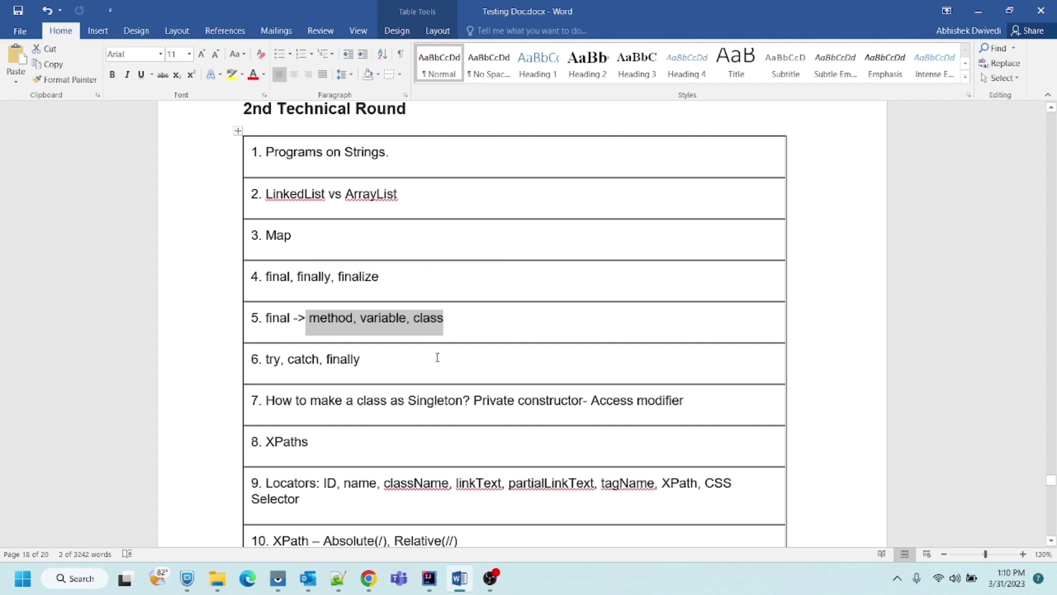
pyautogui.click(380, 363)
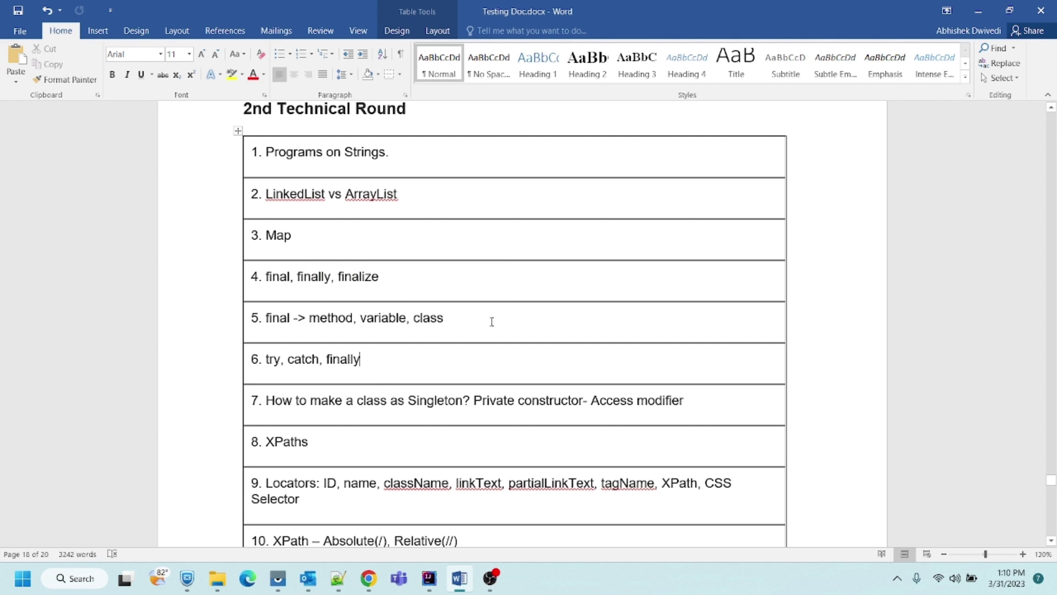
pyautogui.scroll(-2, 380, 356)
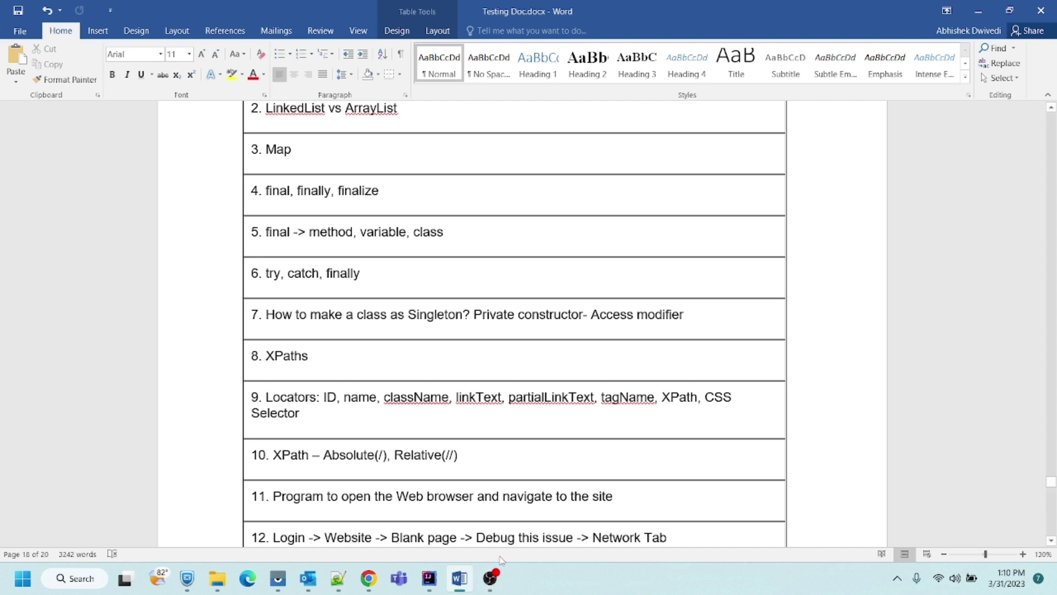
pyautogui.moveTo(490, 578)
pyautogui.click(491, 513)
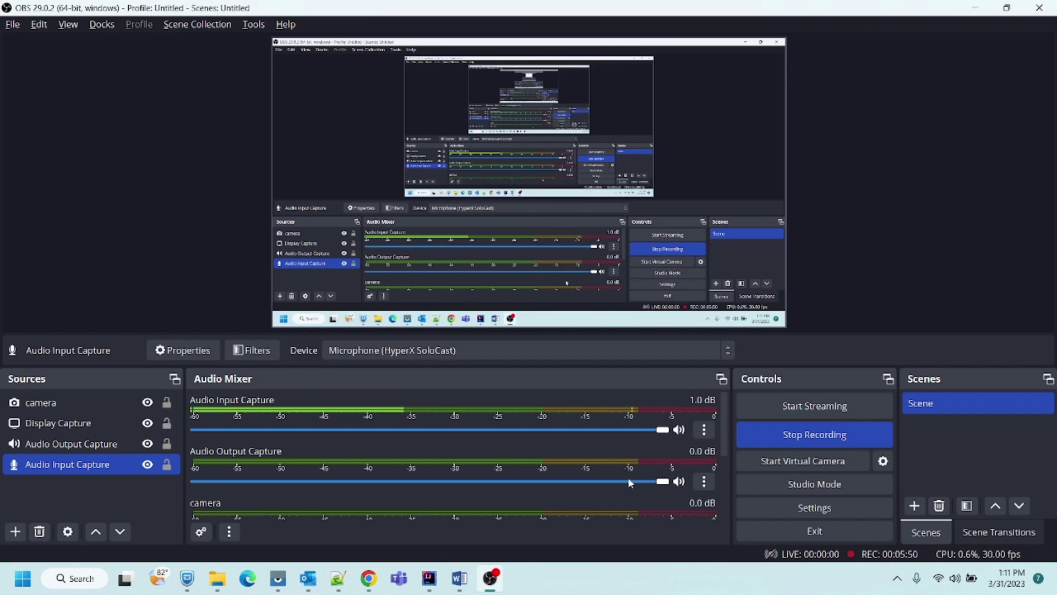
pyautogui.click(459, 578)
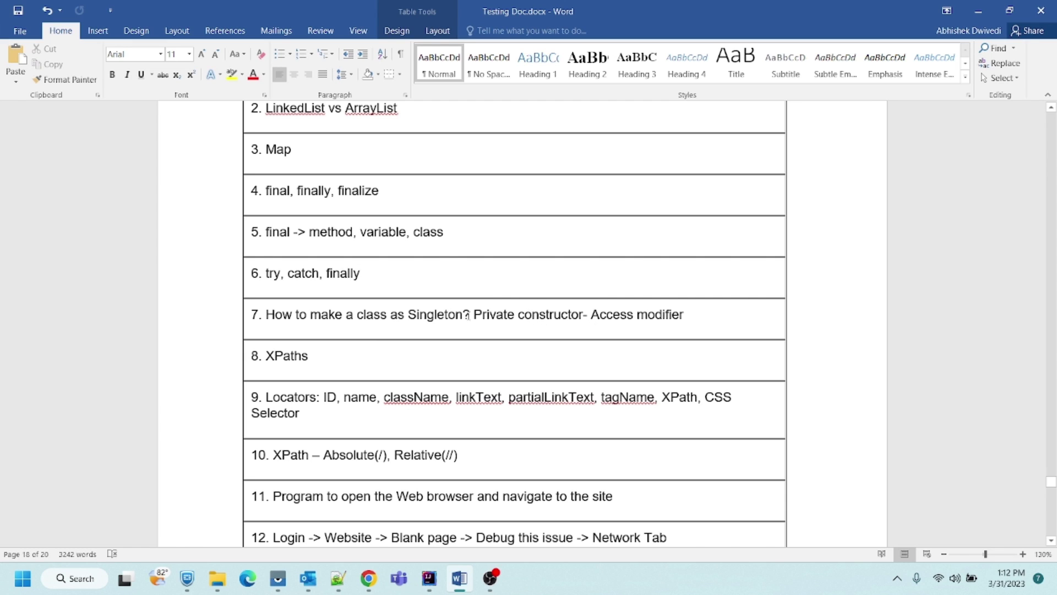
pyautogui.doubleClick(438, 315)
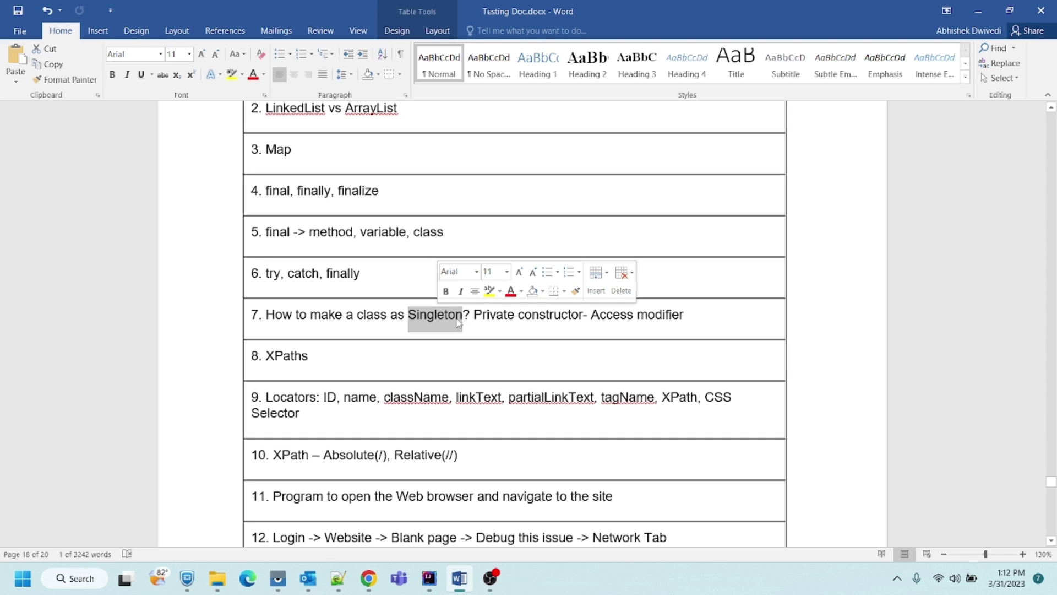
pyautogui.click(465, 318)
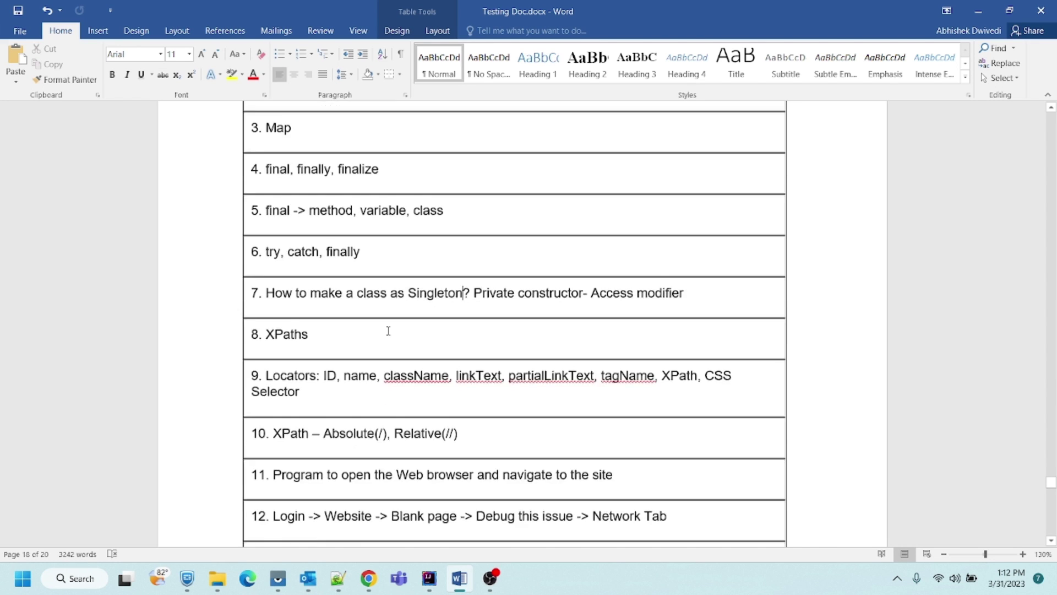
pyautogui.scroll(-2, 391, 324)
pyautogui.doubleClick(287, 270)
pyautogui.scroll(-2, 419, 304)
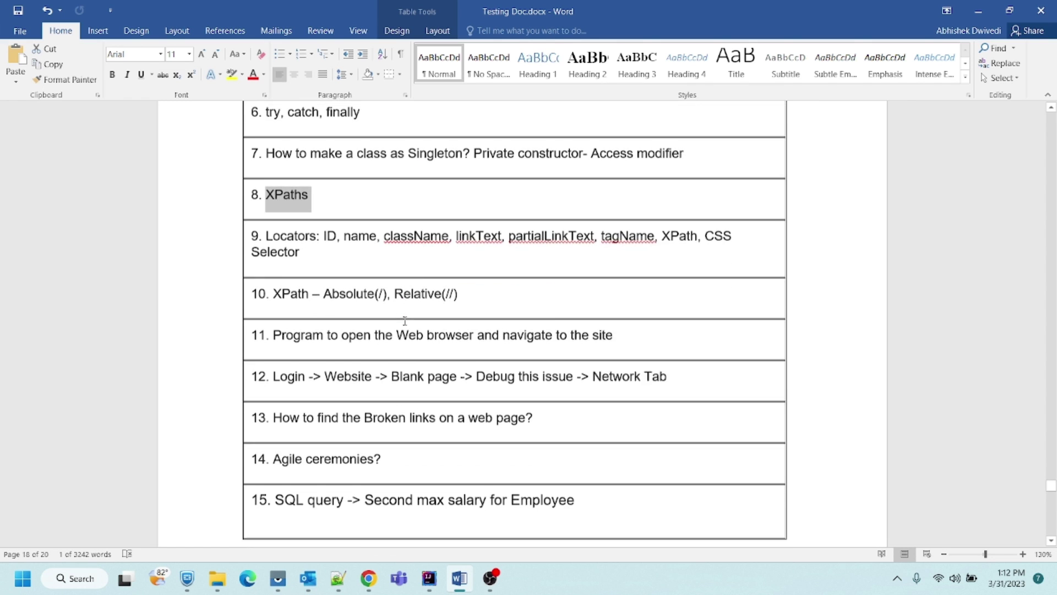
pyautogui.moveTo(323, 225); pyautogui.dragTo(702, 224)
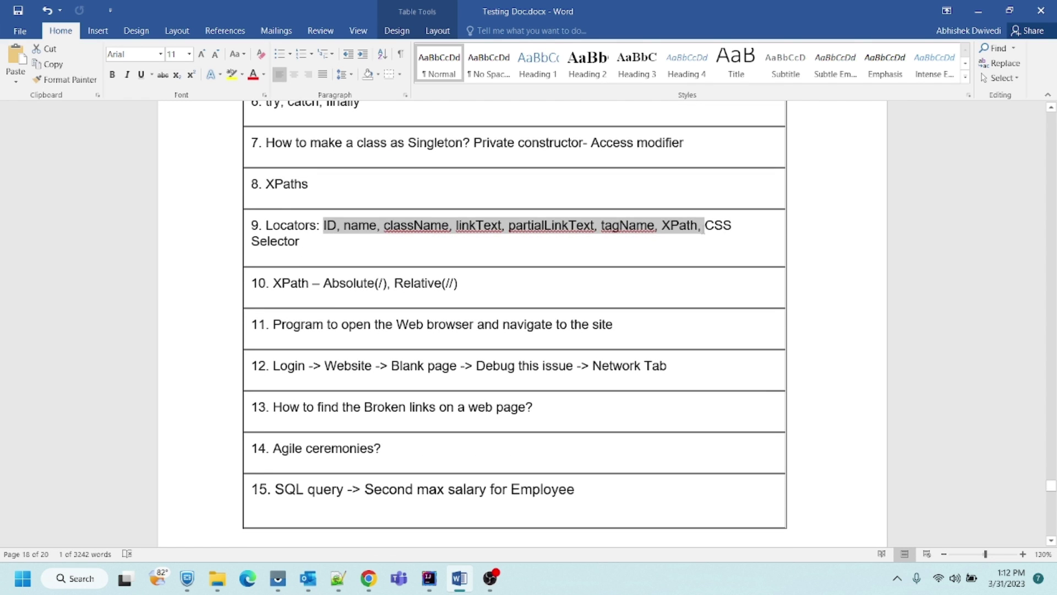
pyautogui.scroll(-1, 297, 281)
pyautogui.doubleClick(291, 240)
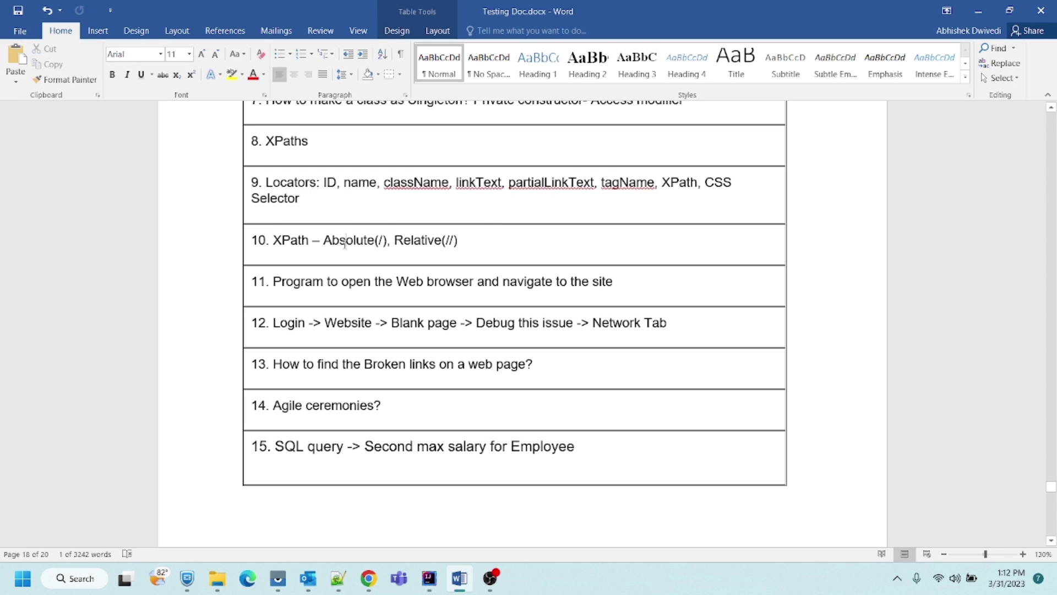
pyautogui.doubleClick(349, 240)
pyautogui.doubleClick(418, 240)
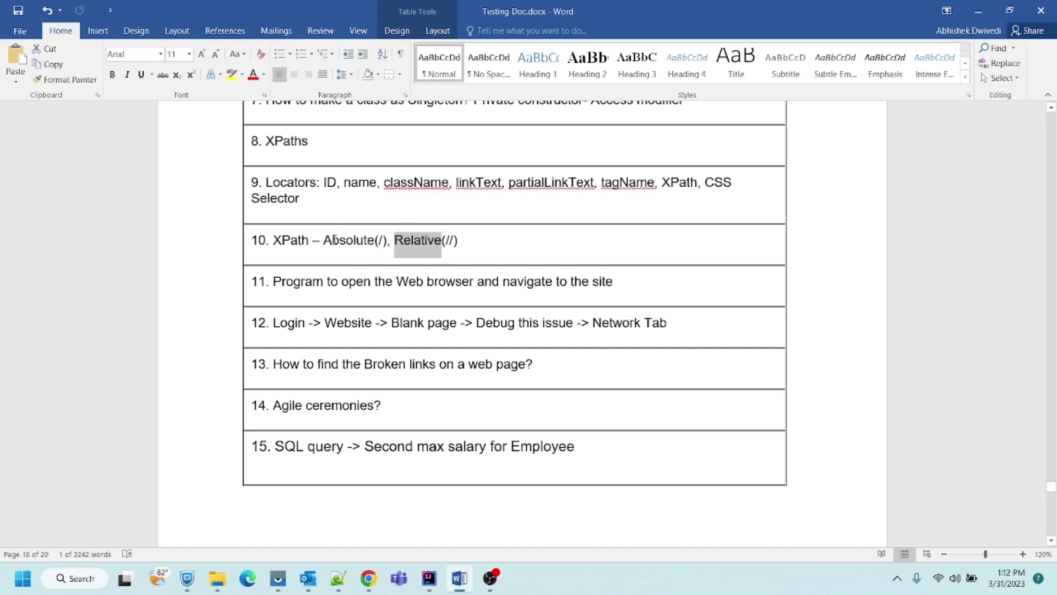
pyautogui.doubleClick(349, 240)
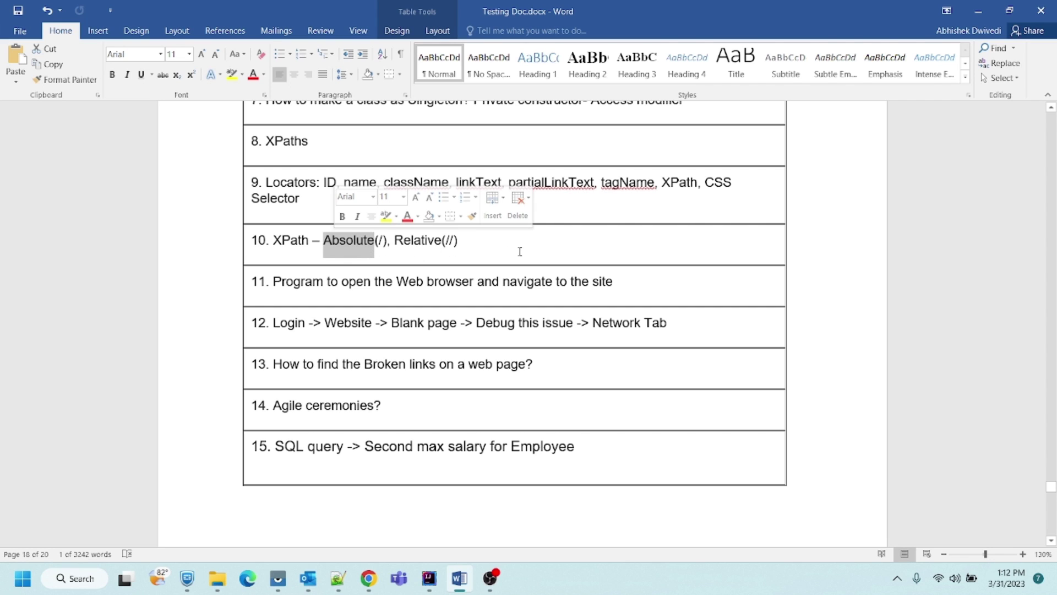
pyautogui.click(457, 240)
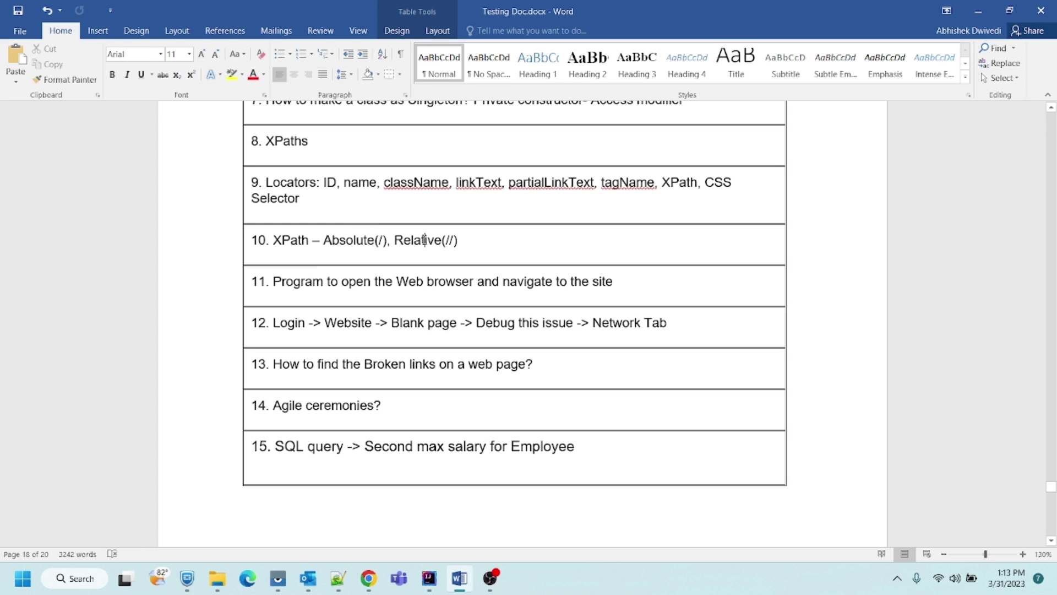
pyautogui.click(425, 240)
pyautogui.moveTo(615, 283); pyautogui.dragTo(479, 284)
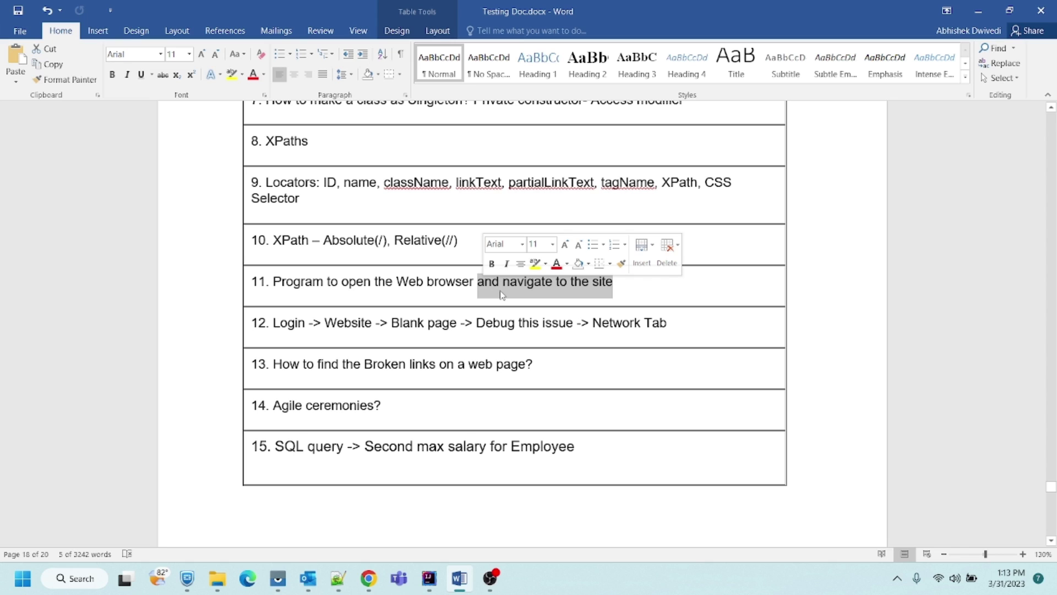
pyautogui.click(501, 295)
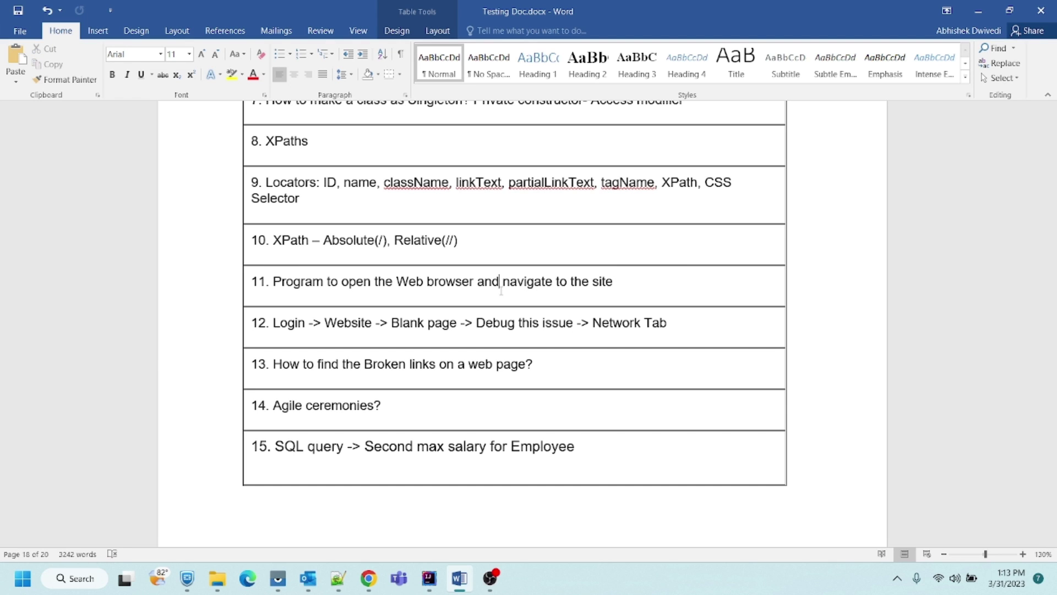
pyautogui.doubleClick(287, 330)
pyautogui.doubleClick(438, 323)
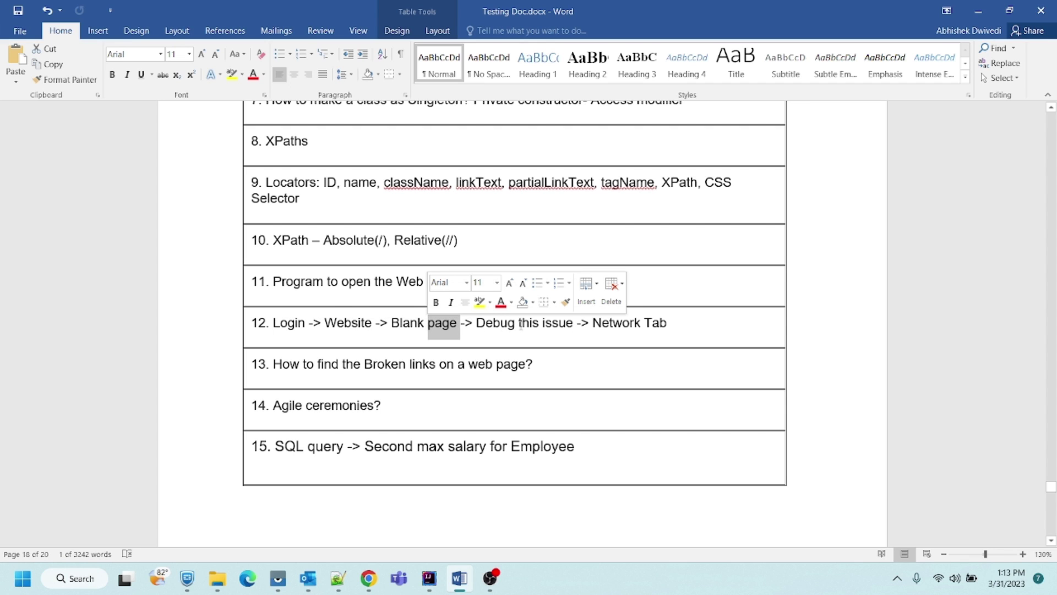
pyautogui.moveTo(593, 322); pyautogui.dragTo(667, 324)
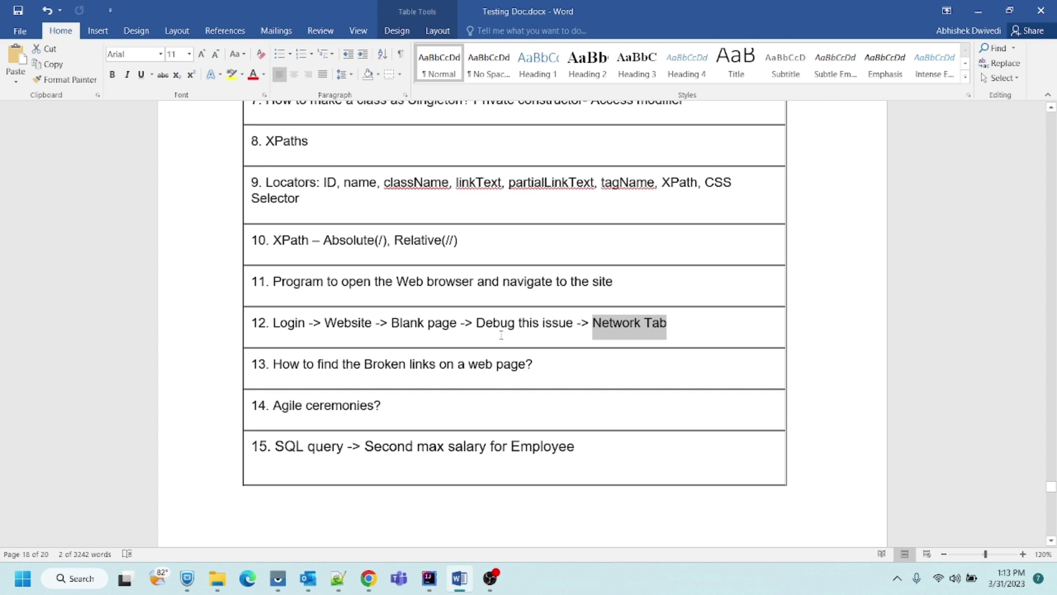
pyautogui.moveTo(304, 365); pyautogui.dragTo(533, 365)
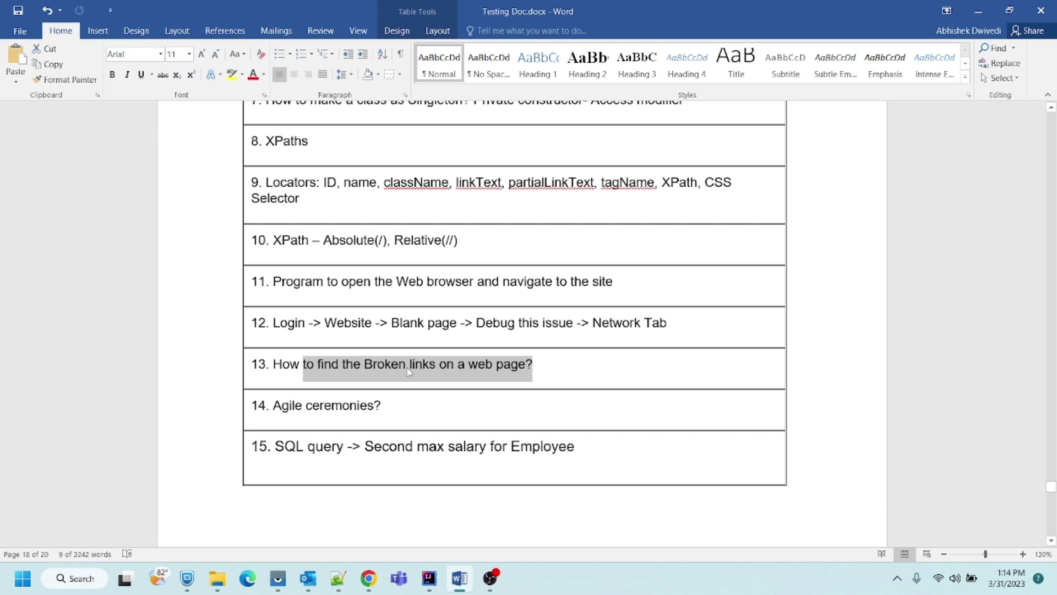
pyautogui.scroll(-2, 408, 371)
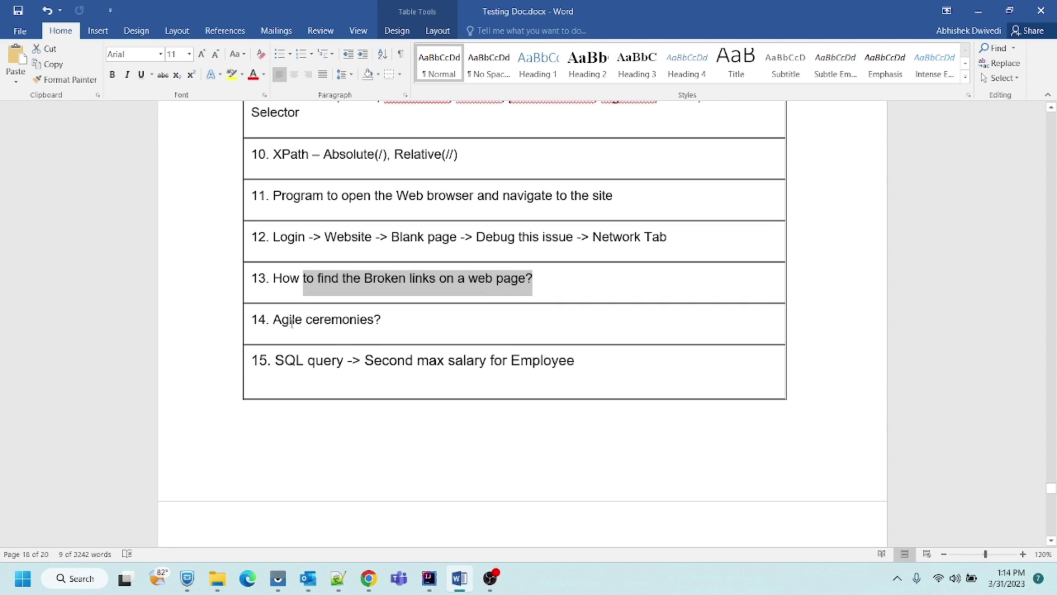
pyautogui.moveTo(273, 323); pyautogui.dragTo(381, 322)
# - Mark 'SQL query' and 'Second max salary for Employee' in question 15, then clear it
pyautogui.click(470, 322)
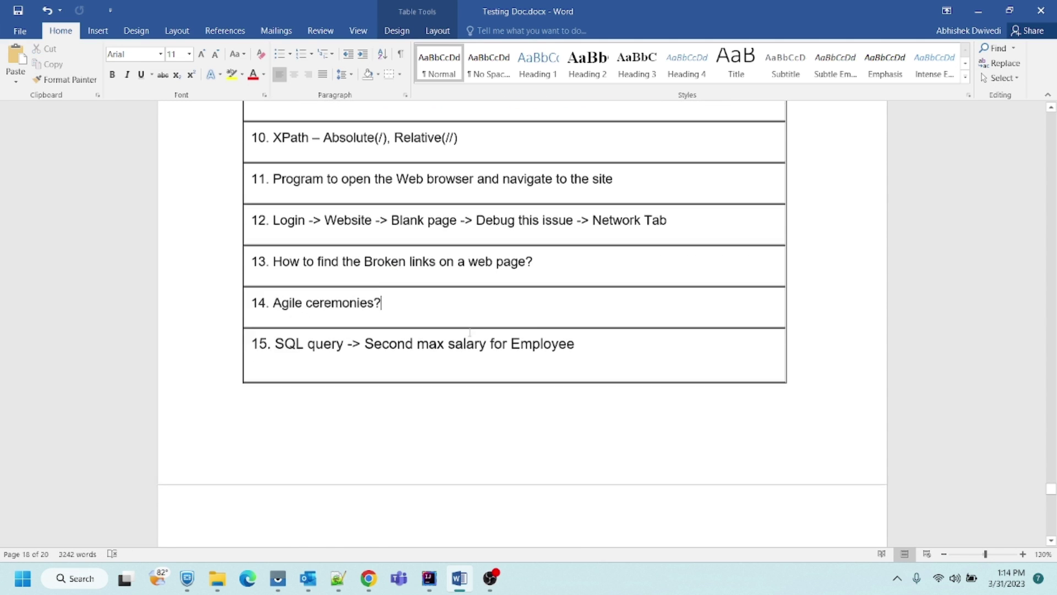
pyautogui.scroll(-3, 470, 330)
pyautogui.moveTo(275, 240); pyautogui.dragTo(346, 240)
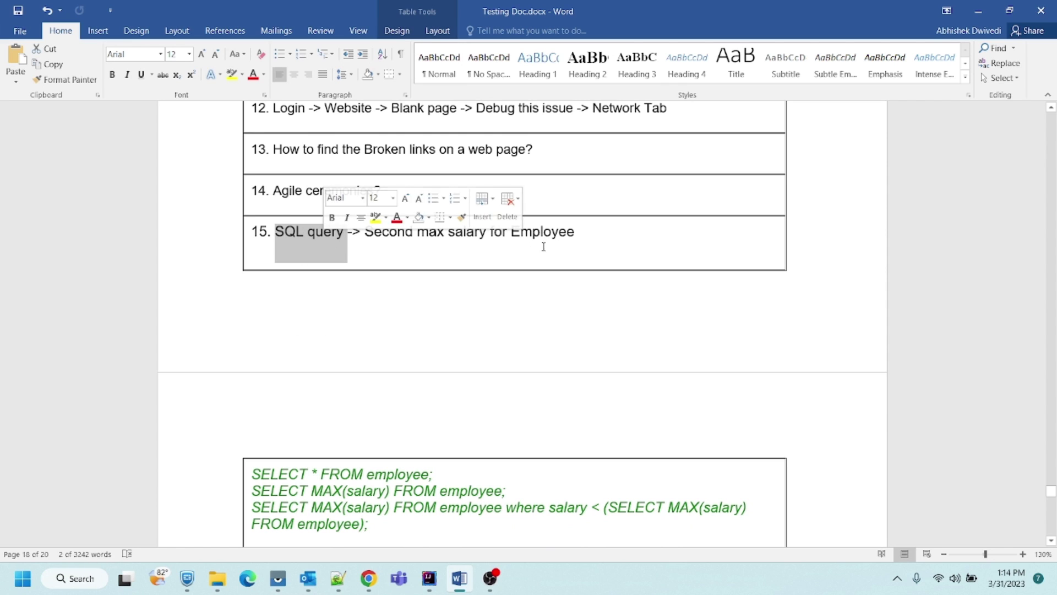
pyautogui.moveTo(578, 234); pyautogui.dragTo(363, 234)
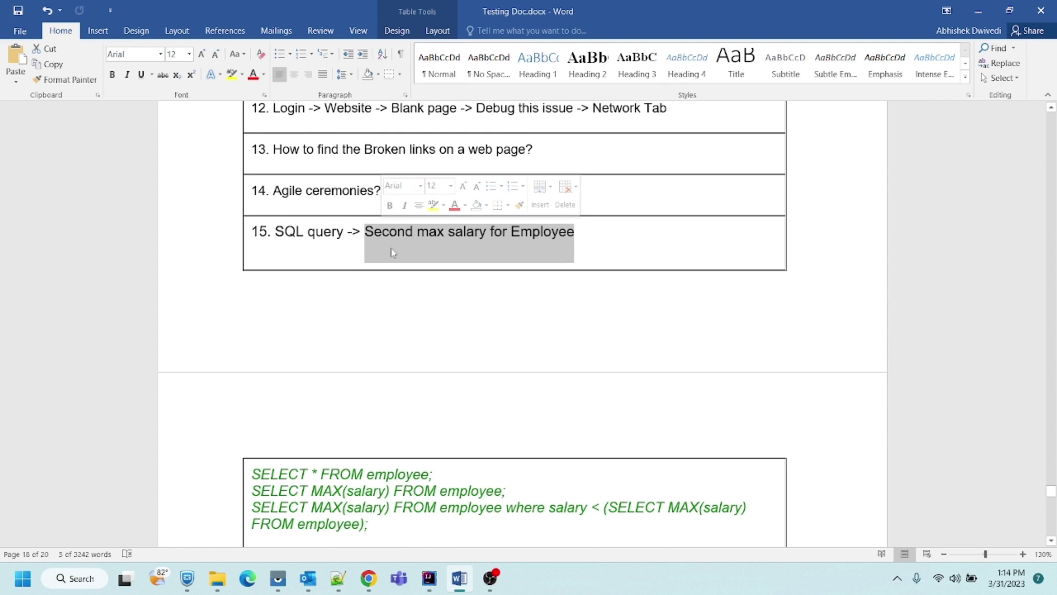
pyautogui.click(414, 236)
# - Re-mark 'Second max salary for Employee', single out 'max', then deselect at Dense-rank
pyautogui.moveTo(364, 231); pyautogui.dragTo(589, 234)
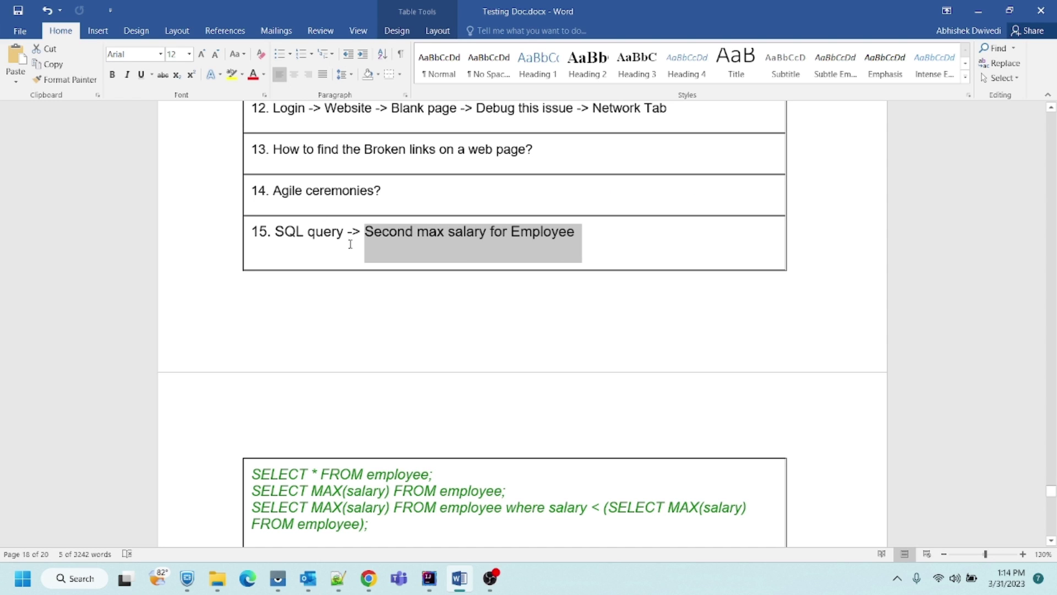
pyautogui.doubleClick(430, 237)
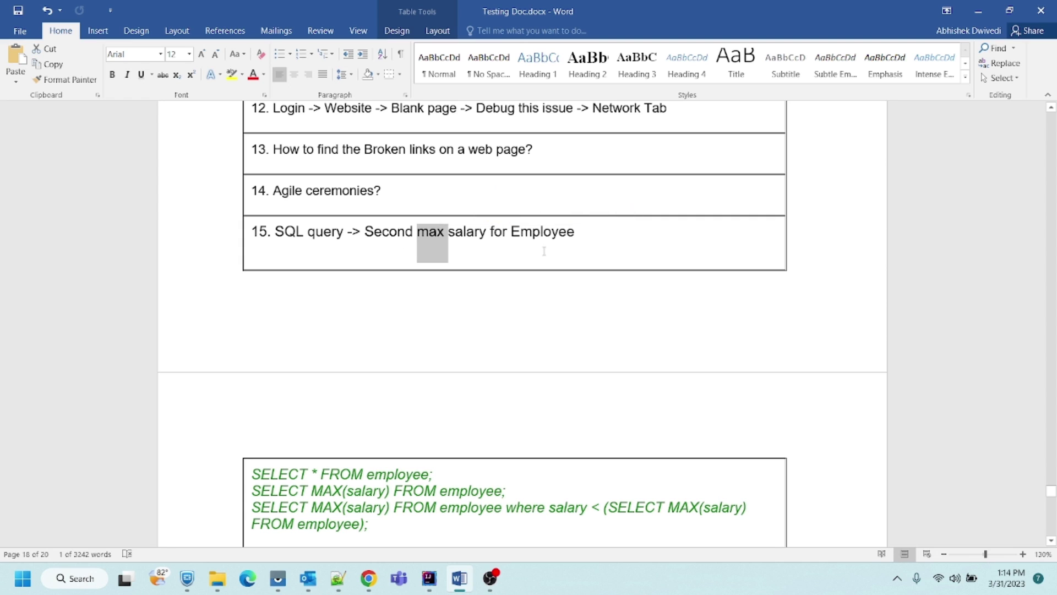
pyautogui.scroll(-1, 573, 252)
pyautogui.moveTo(394, 444); pyautogui.dragTo(252, 388)
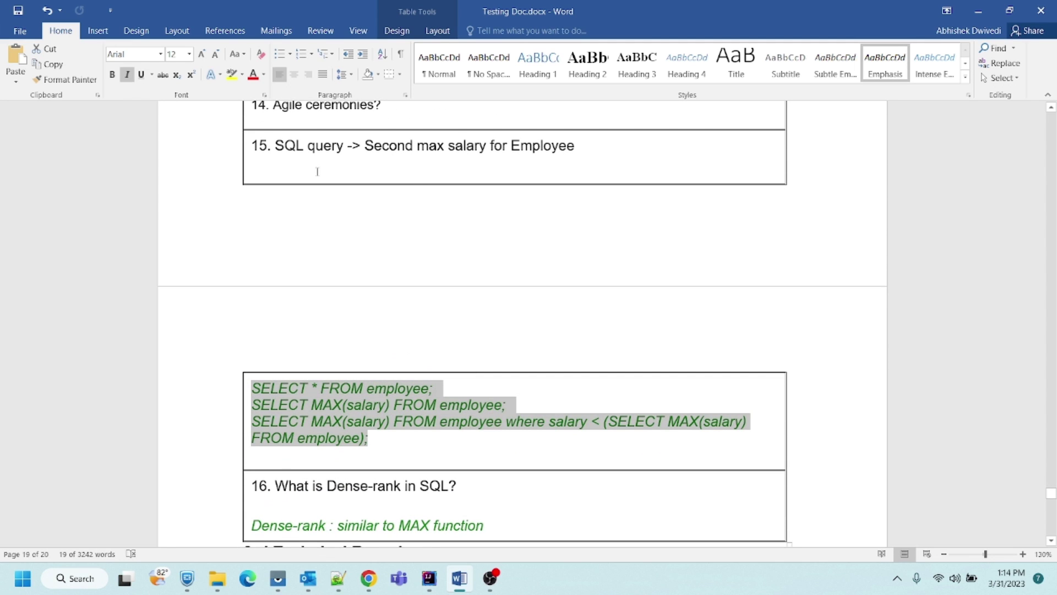
pyautogui.scroll(-3, 414, 168)
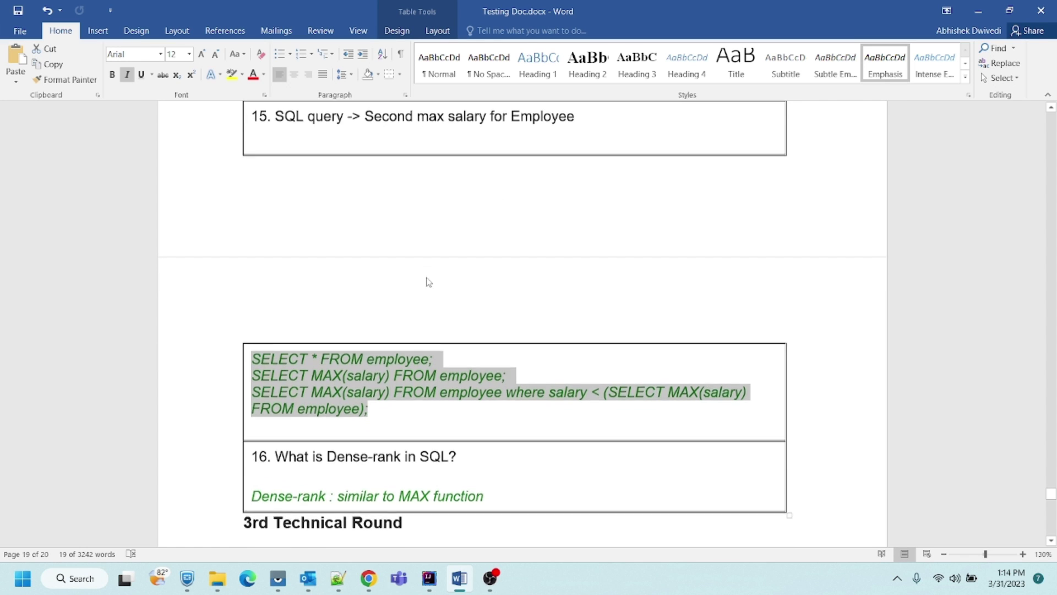
pyautogui.scroll(-3, 413, 248)
pyautogui.scroll(-1, 414, 273)
pyautogui.scroll(2, 568, 295)
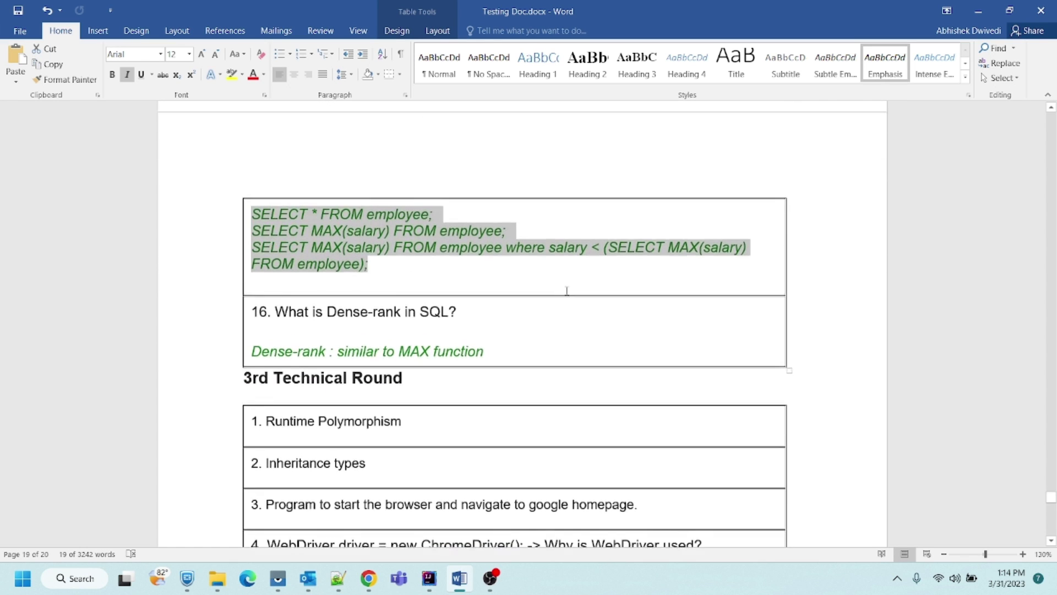
pyautogui.scroll(1, 568, 294)
pyautogui.scroll(2, 567, 295)
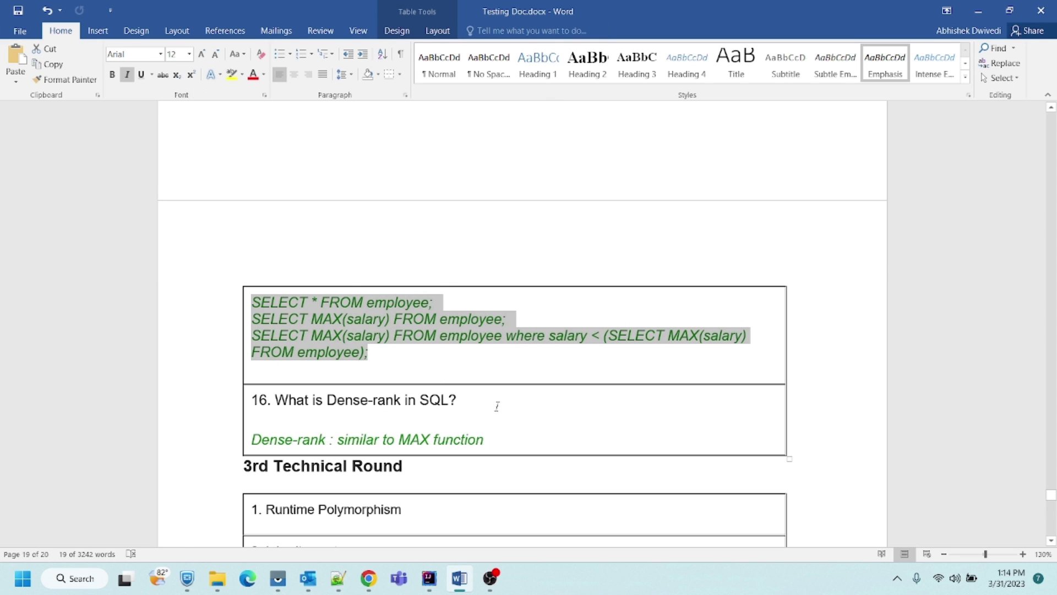
pyautogui.scroll(-1, 461, 390)
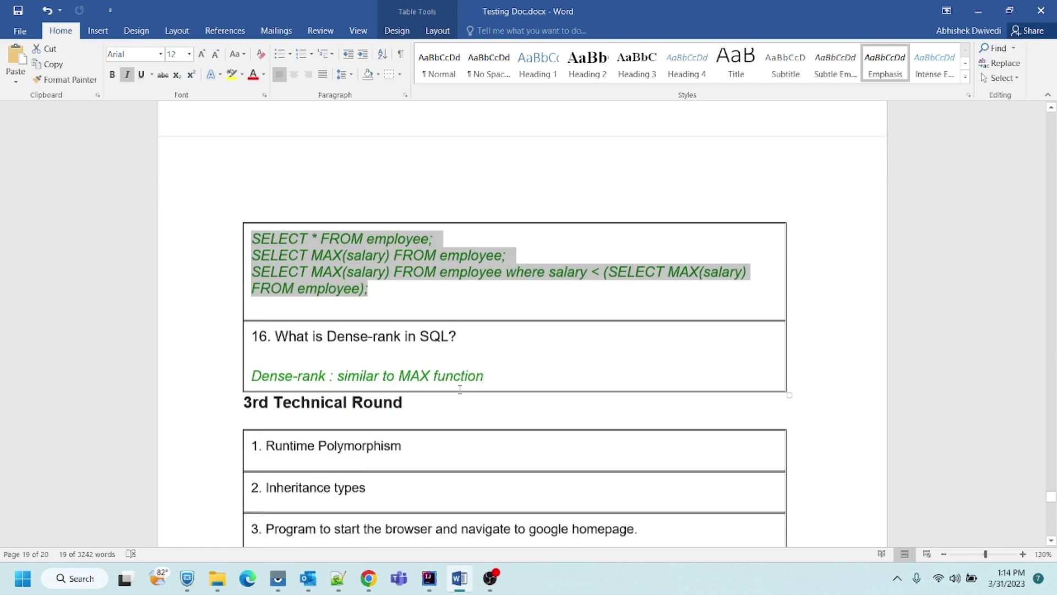
pyautogui.scroll(-1, 460, 389)
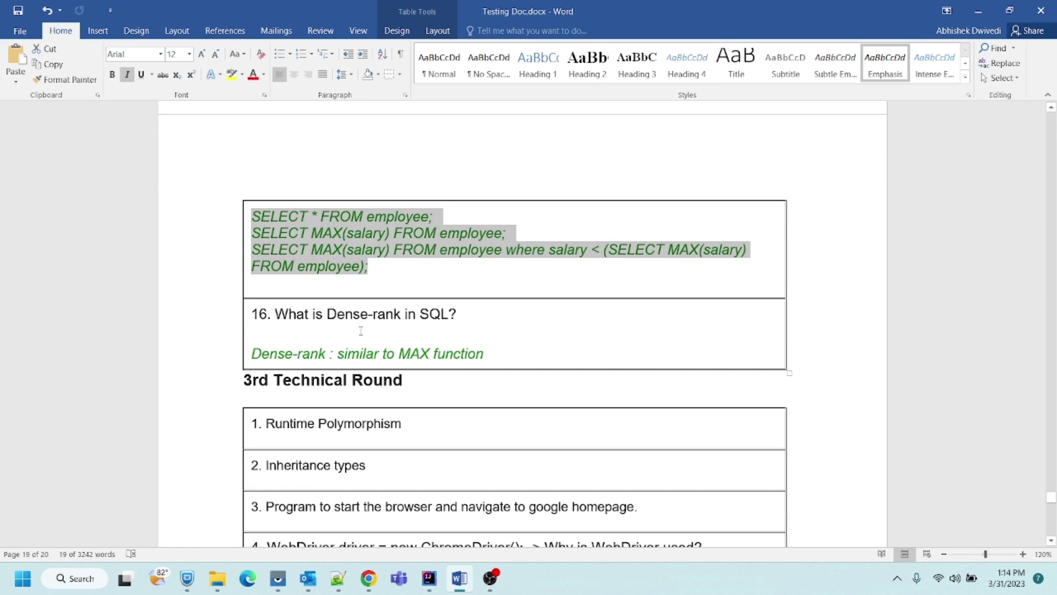
pyautogui.scroll(-1, 486, 330)
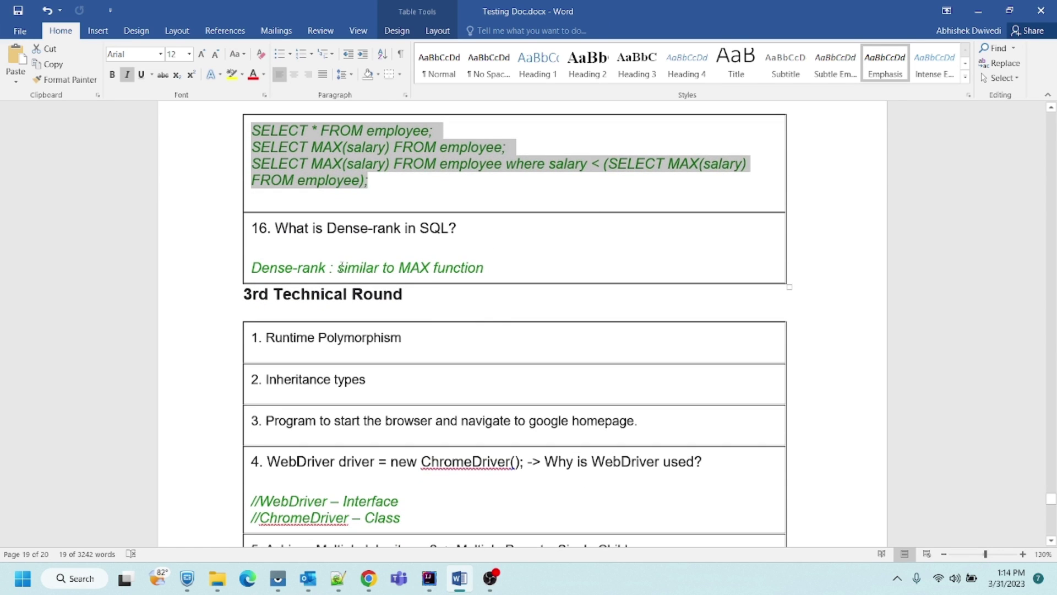
pyautogui.moveTo(339, 269); pyautogui.dragTo(503, 279)
pyautogui.click(483, 228)
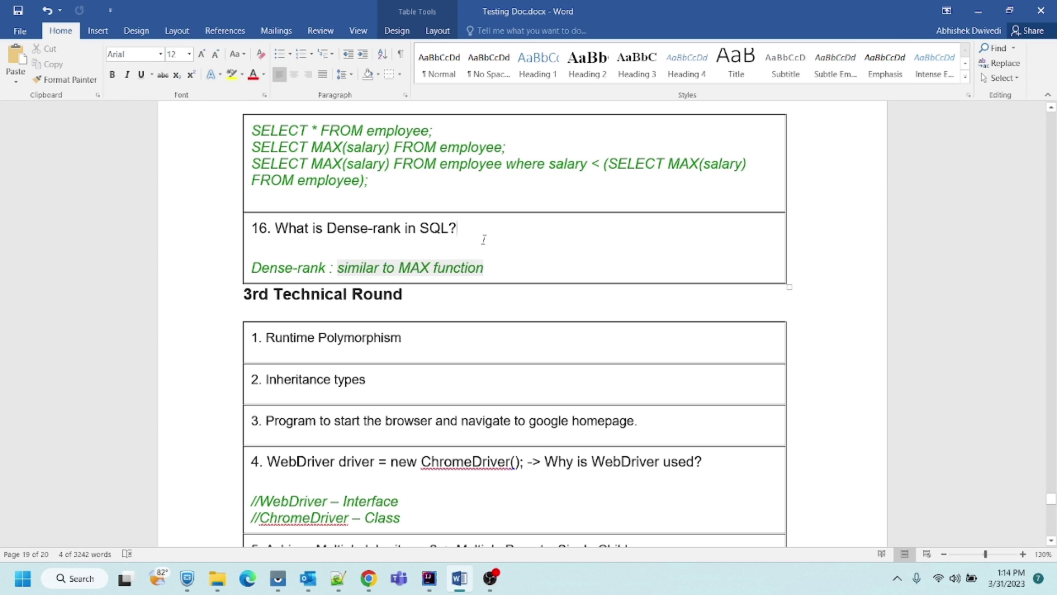
pyautogui.scroll(-1, 407, 339)
pyautogui.scroll(-1, 406, 339)
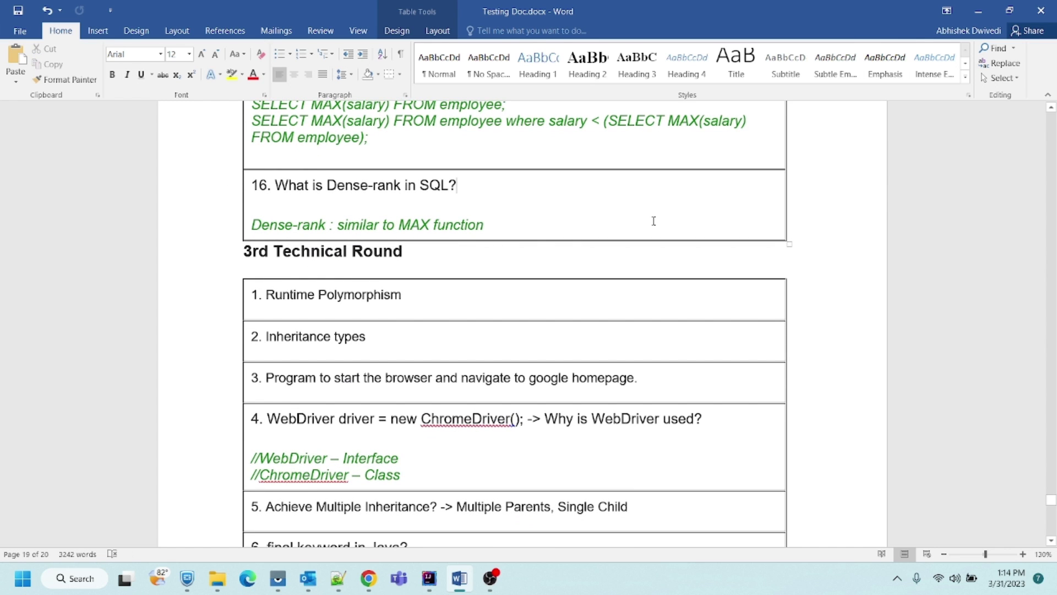
pyautogui.scroll(-2, 581, 248)
pyautogui.moveTo(267, 209); pyautogui.dragTo(402, 210)
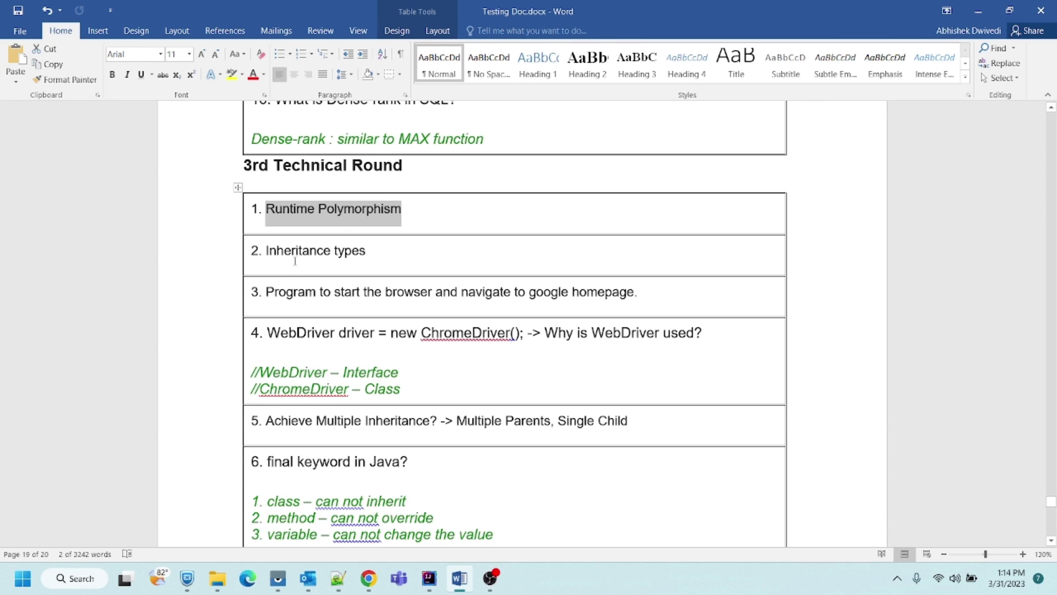
pyautogui.scroll(-1, 374, 258)
pyautogui.scroll(-1, 373, 258)
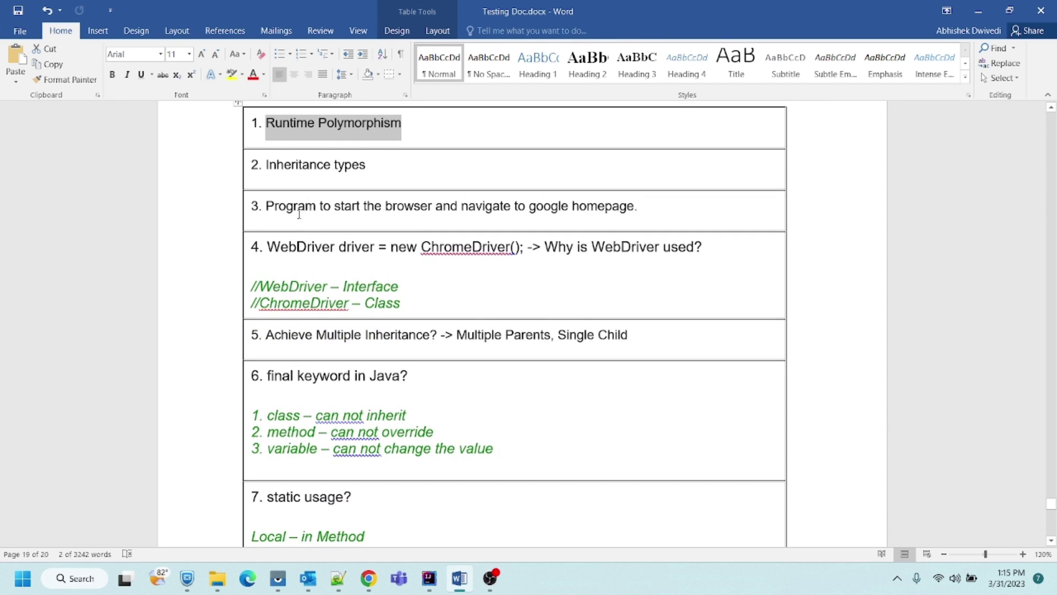
pyautogui.moveTo(267, 247); pyautogui.dragTo(544, 252)
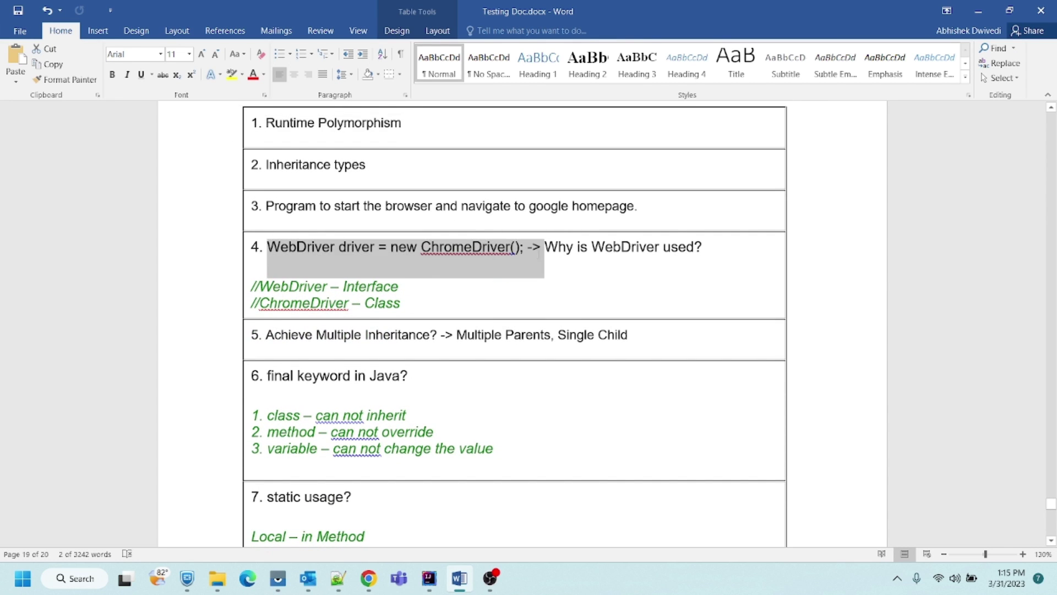
pyautogui.doubleClick(627, 247)
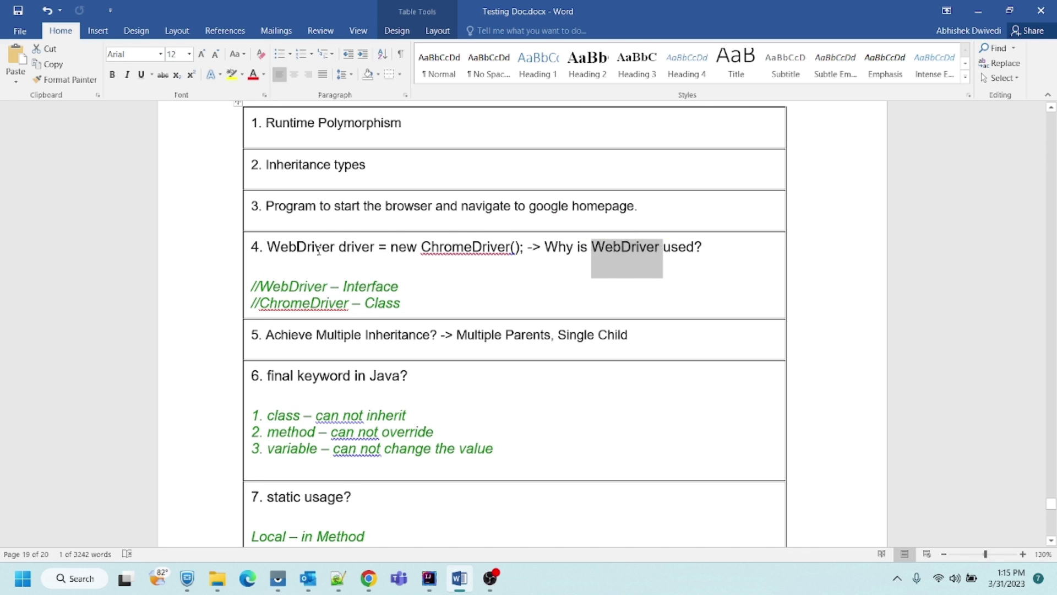
pyautogui.doubleClick(302, 247)
pyautogui.doubleClick(457, 247)
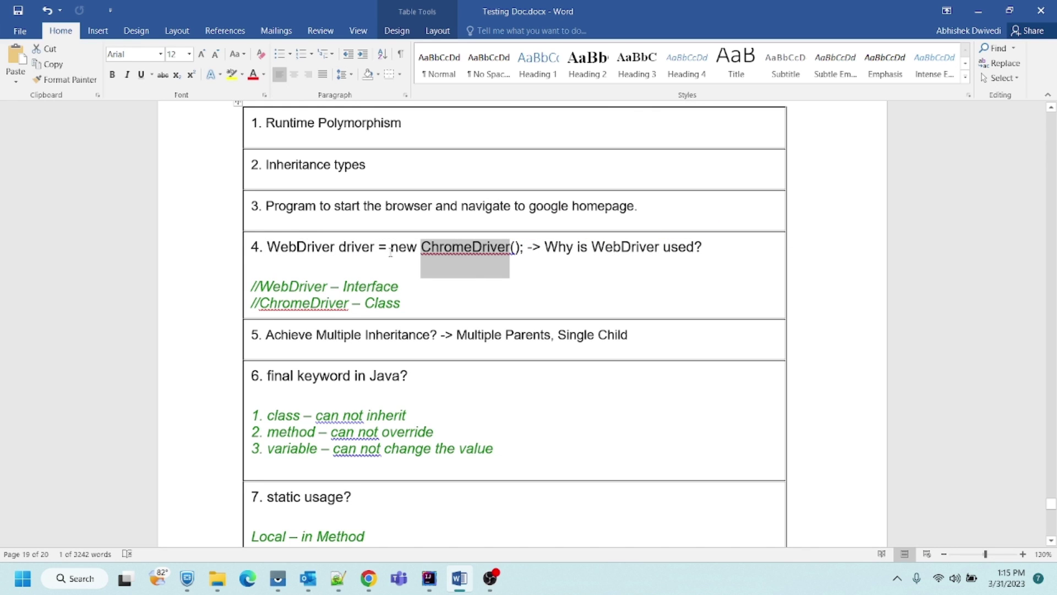
pyautogui.doubleClick(403, 247)
pyautogui.scroll(-1, 498, 300)
pyautogui.scroll(-1, 498, 300)
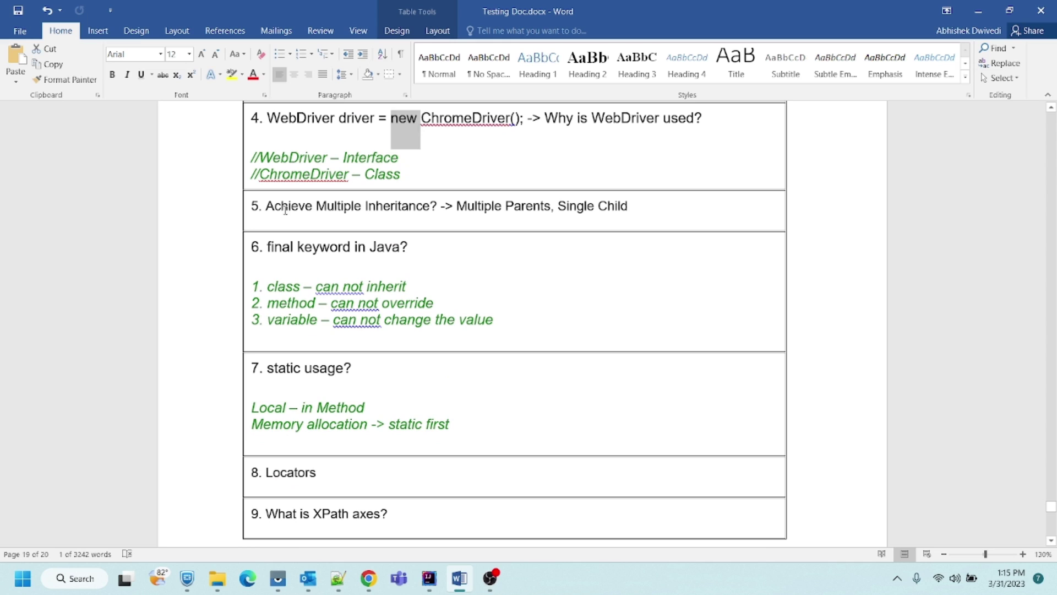
pyautogui.moveTo(265, 206); pyautogui.dragTo(430, 209)
pyautogui.doubleClick(528, 205)
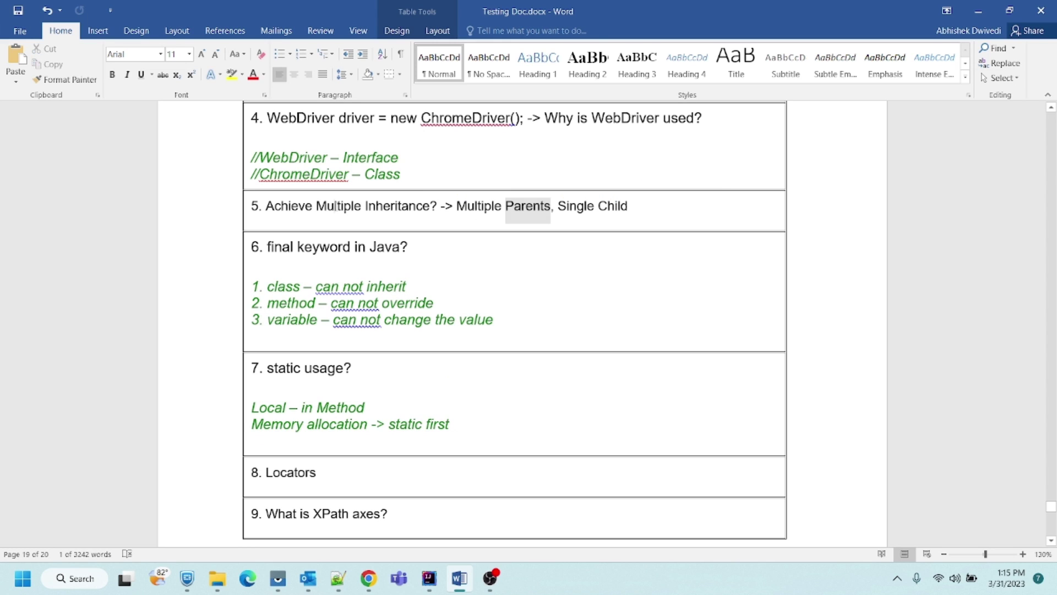
pyautogui.click(336, 206)
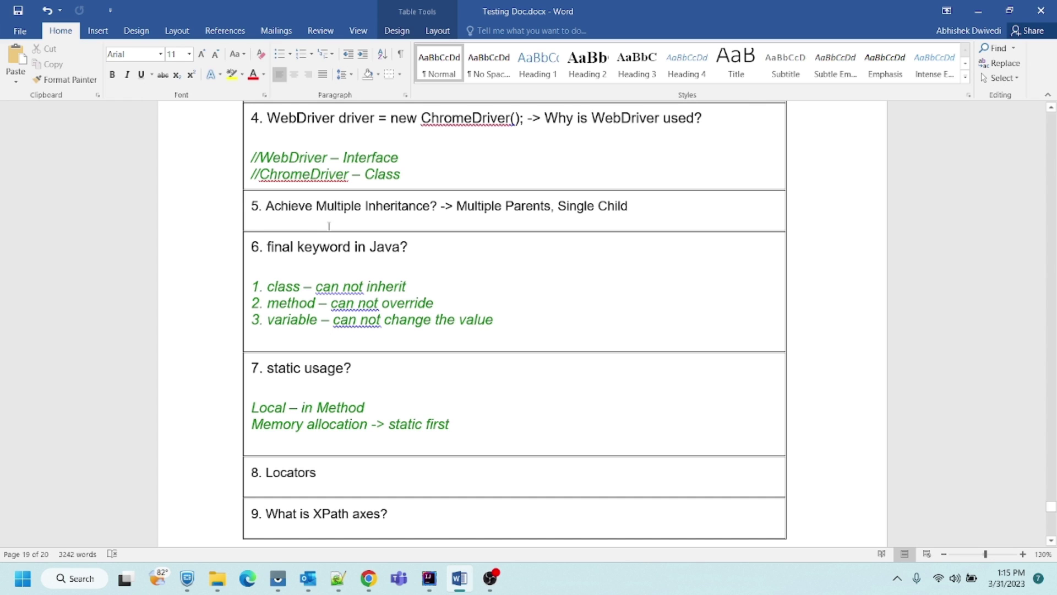
pyautogui.scroll(-2, 331, 231)
pyautogui.scroll(-1, 306, 182)
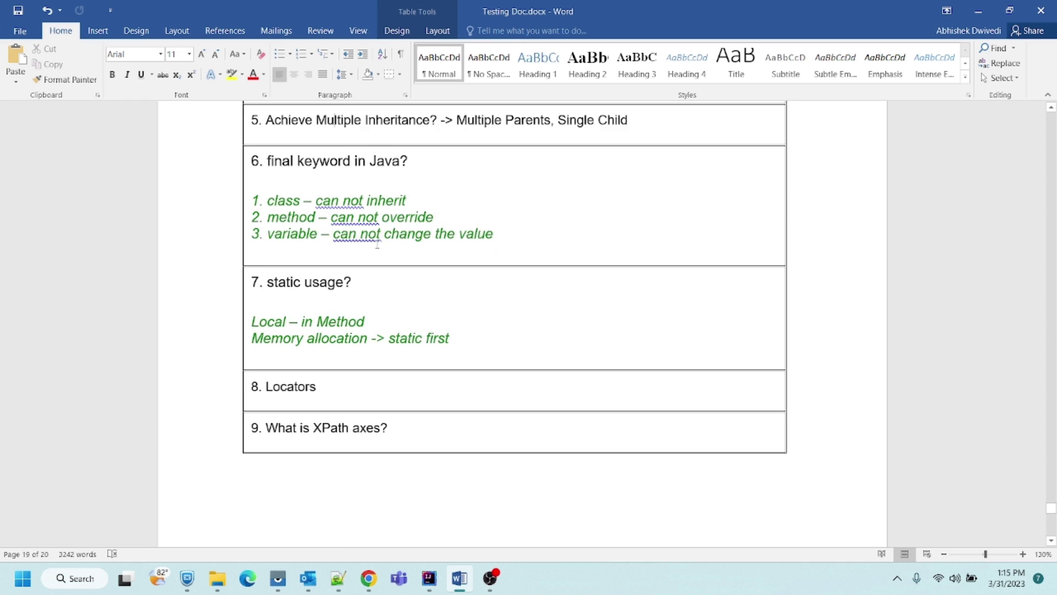
pyautogui.scroll(-3, 278, 182)
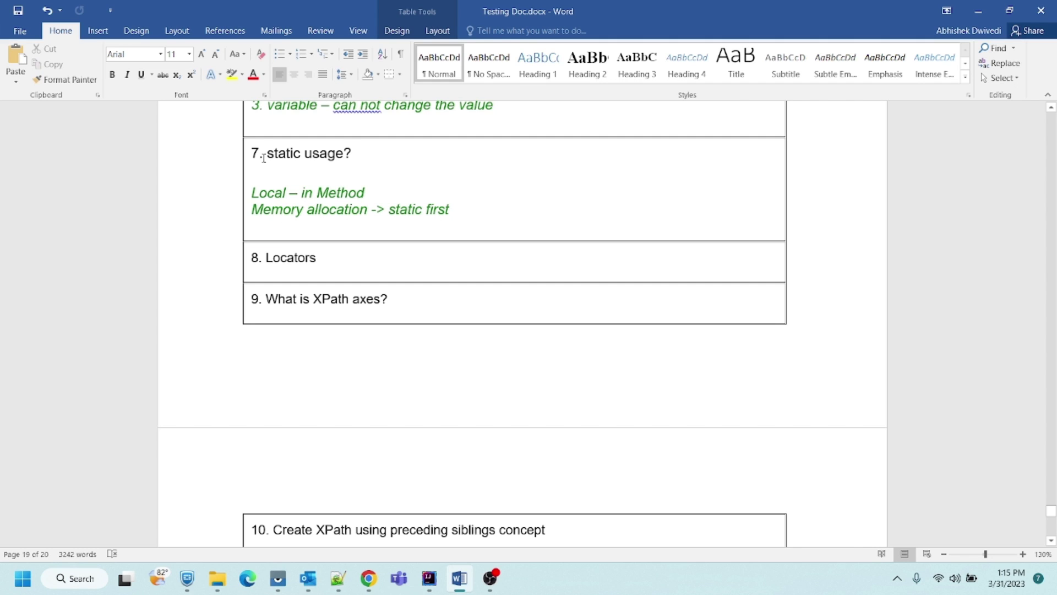
pyautogui.doubleClick(290, 257)
pyautogui.doubleClick(331, 298)
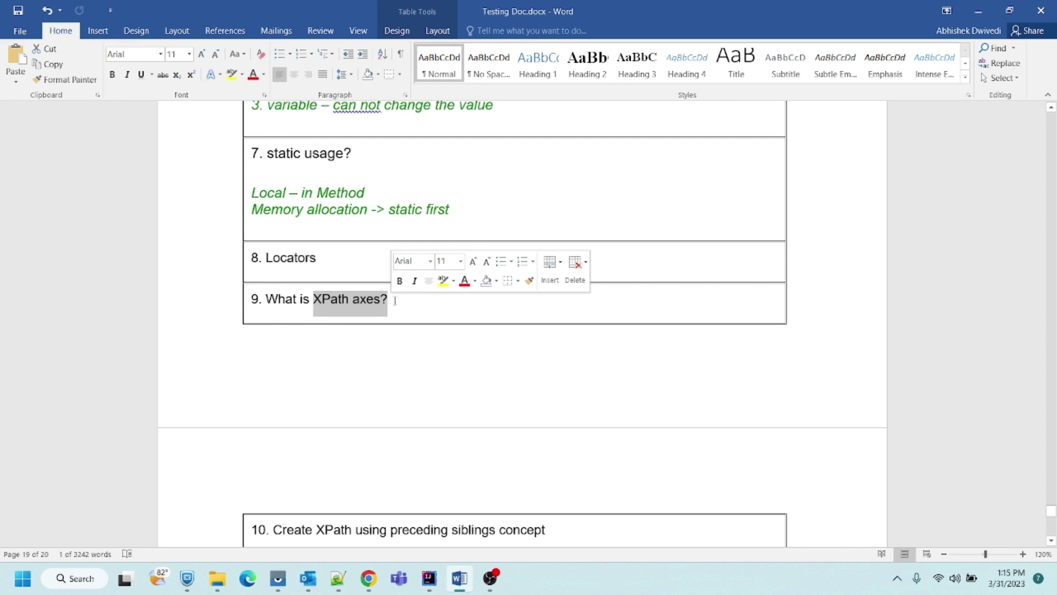
pyautogui.scroll(-5, 331, 299)
pyautogui.scroll(-3, 331, 297)
pyautogui.moveTo(274, 272); pyautogui.dragTo(545, 273)
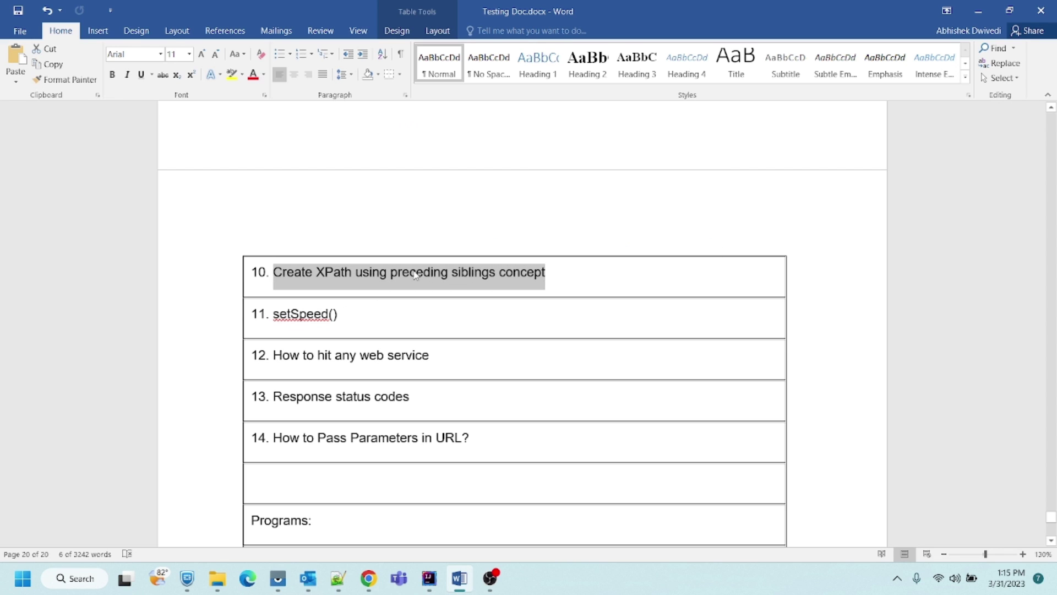
pyautogui.doubleClick(301, 315)
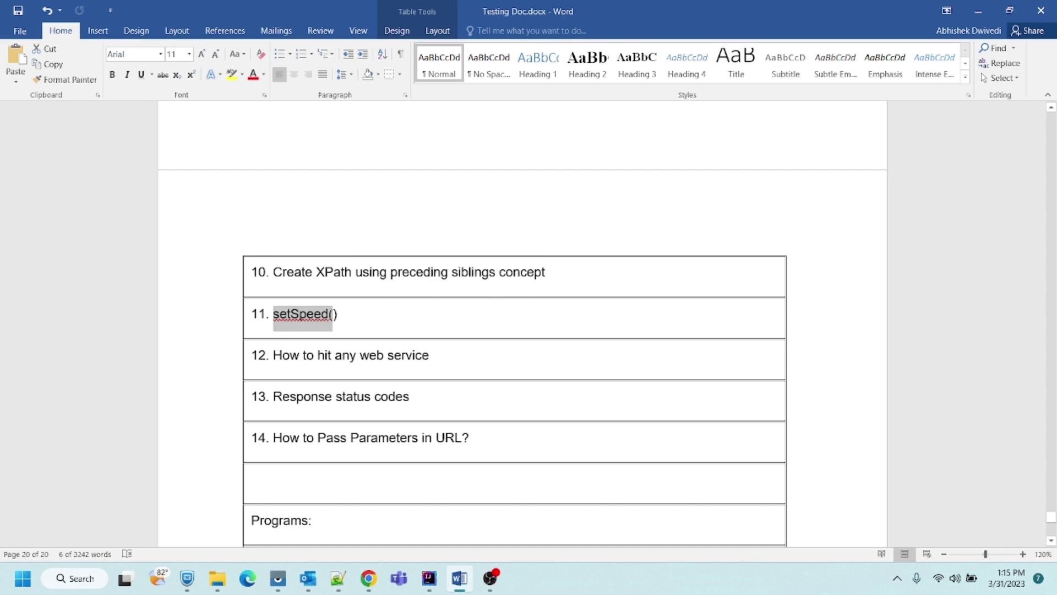
pyautogui.scroll(-3, 372, 320)
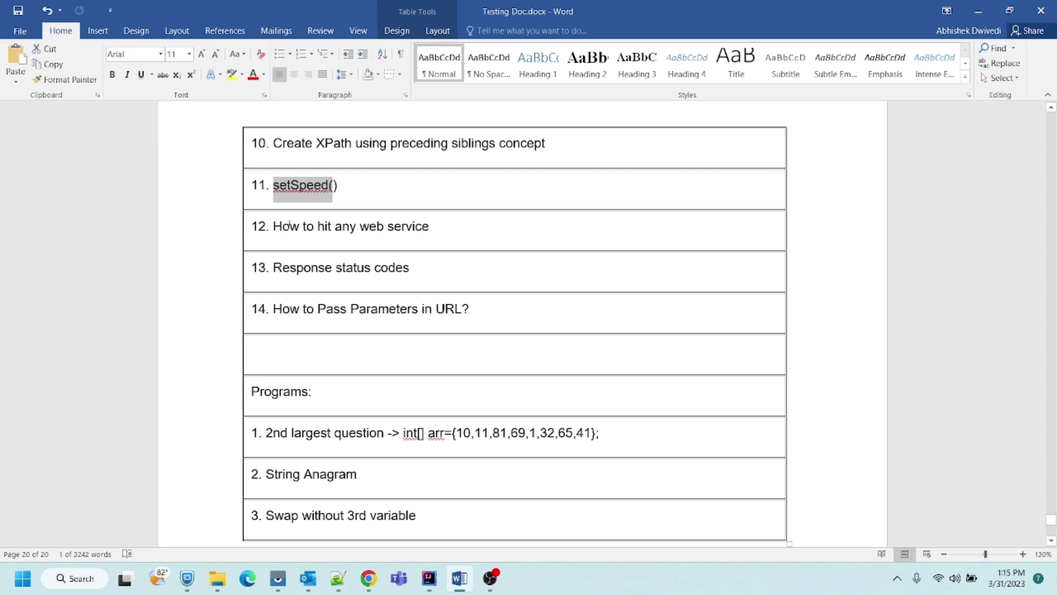
pyautogui.moveTo(273, 225); pyautogui.dragTo(425, 228)
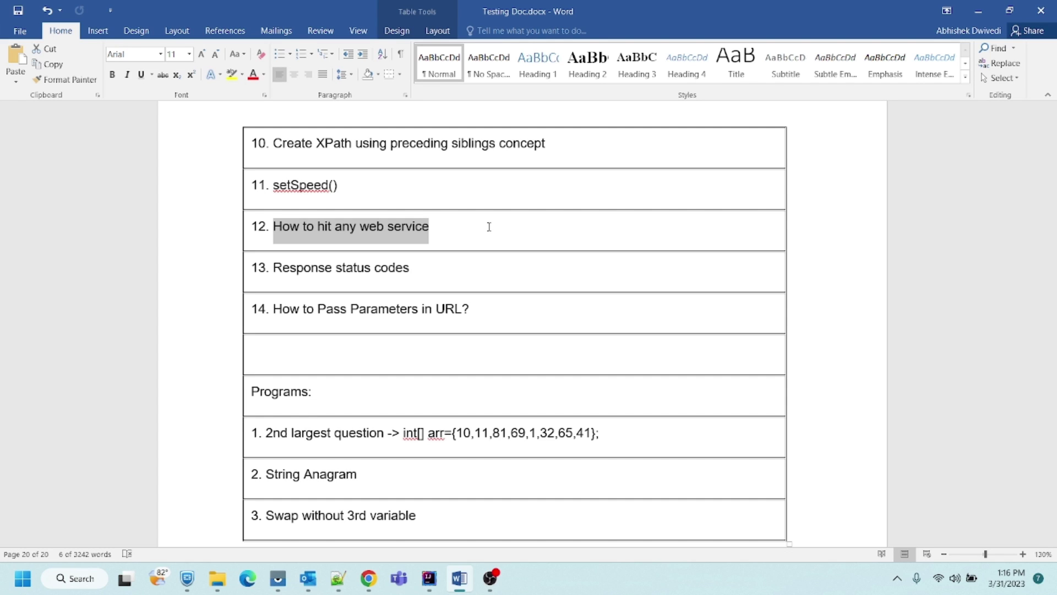
pyautogui.click(487, 227)
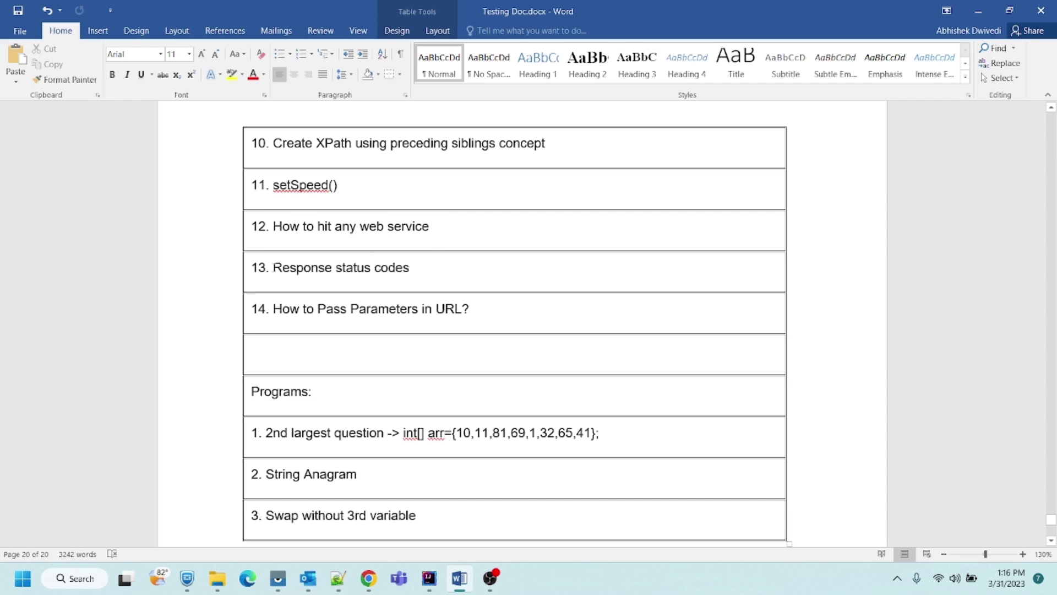
pyautogui.moveTo(274, 271)
pyautogui.mouseDown()
pyautogui.moveTo(430, 267)
pyautogui.moveTo(296, 272)
pyautogui.mouseUp()
pyautogui.click(430, 267)
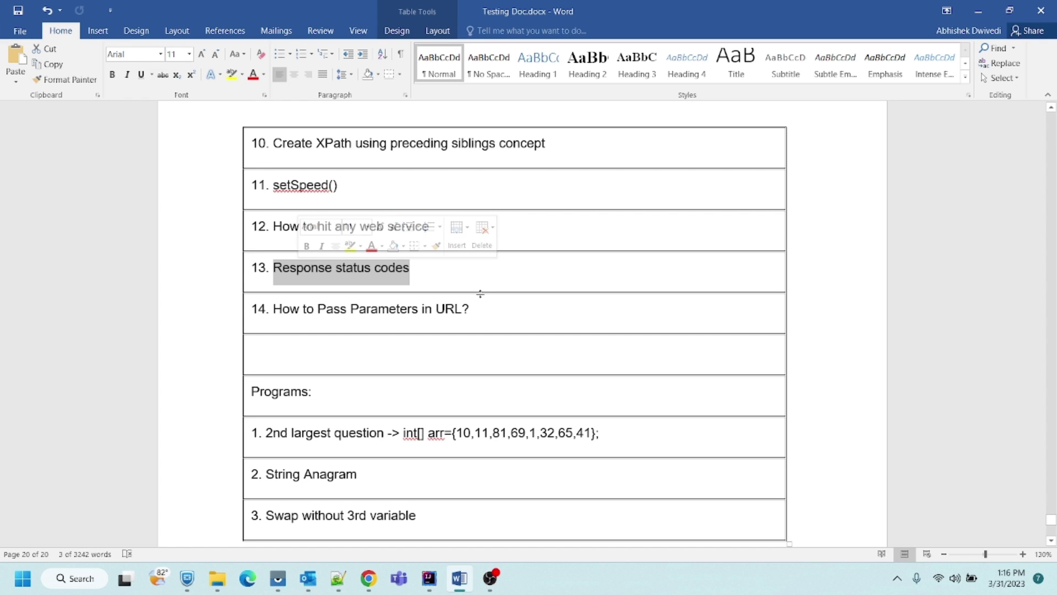
pyautogui.moveTo(319, 310); pyautogui.dragTo(462, 311)
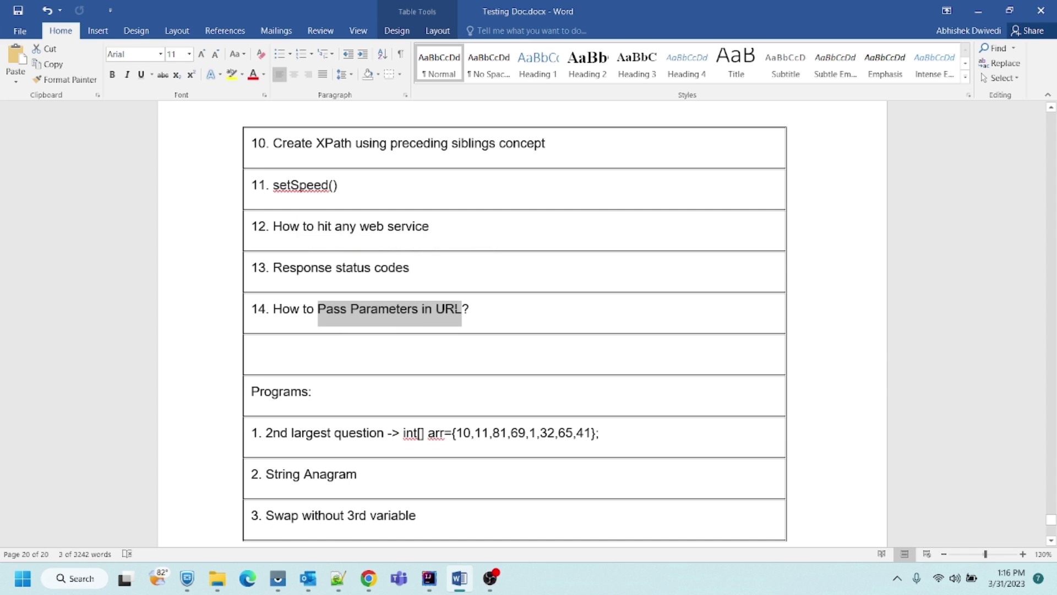
pyautogui.scroll(-2, 308, 286)
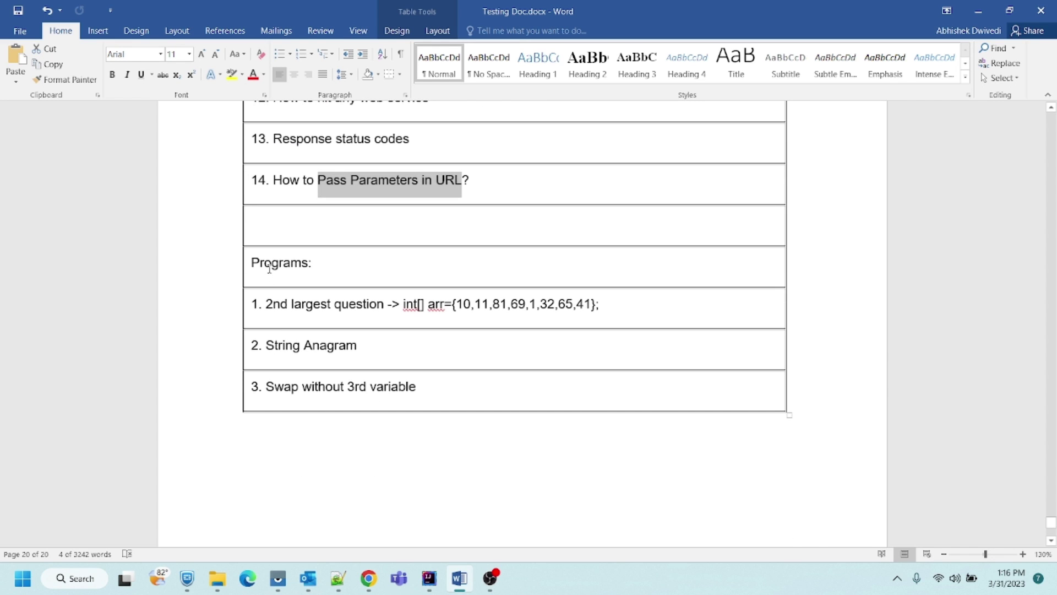
pyautogui.moveTo(291, 306); pyautogui.dragTo(592, 306)
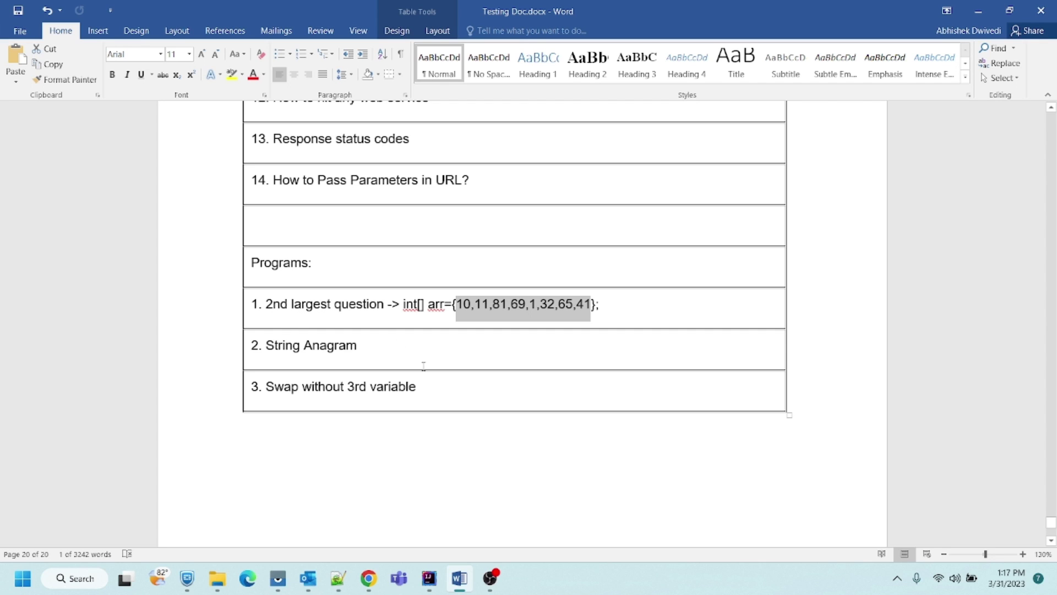
pyautogui.moveTo(266, 347); pyautogui.dragTo(357, 347)
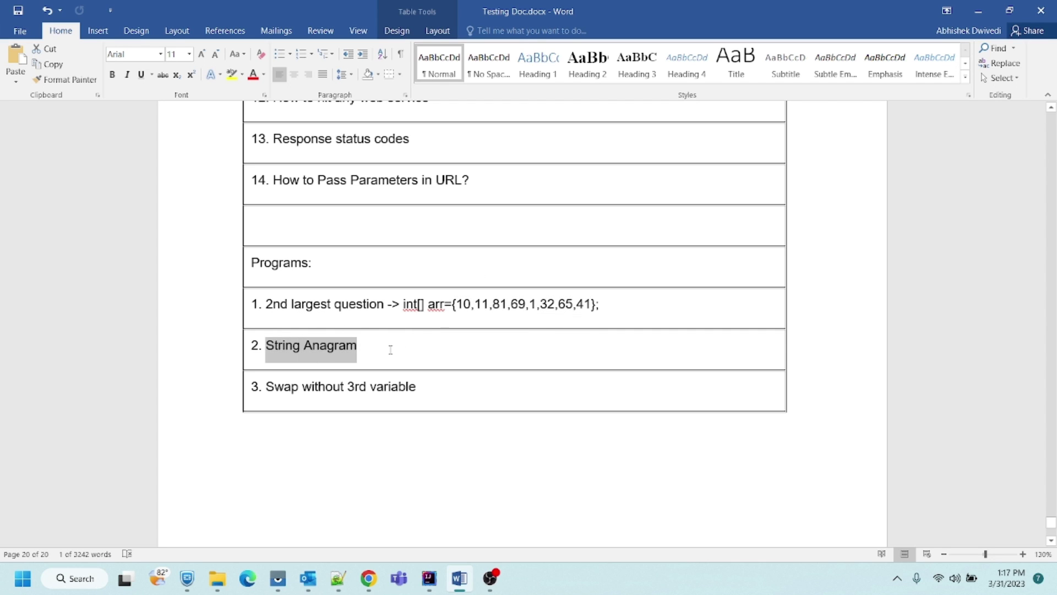
pyautogui.click(390, 350)
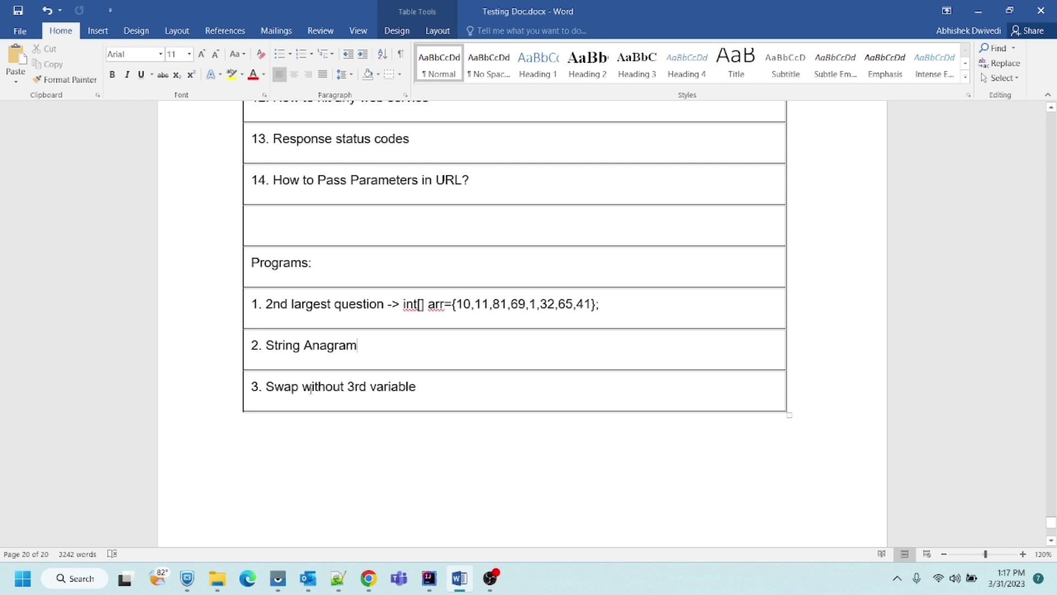
pyautogui.moveTo(303, 388); pyautogui.dragTo(418, 388)
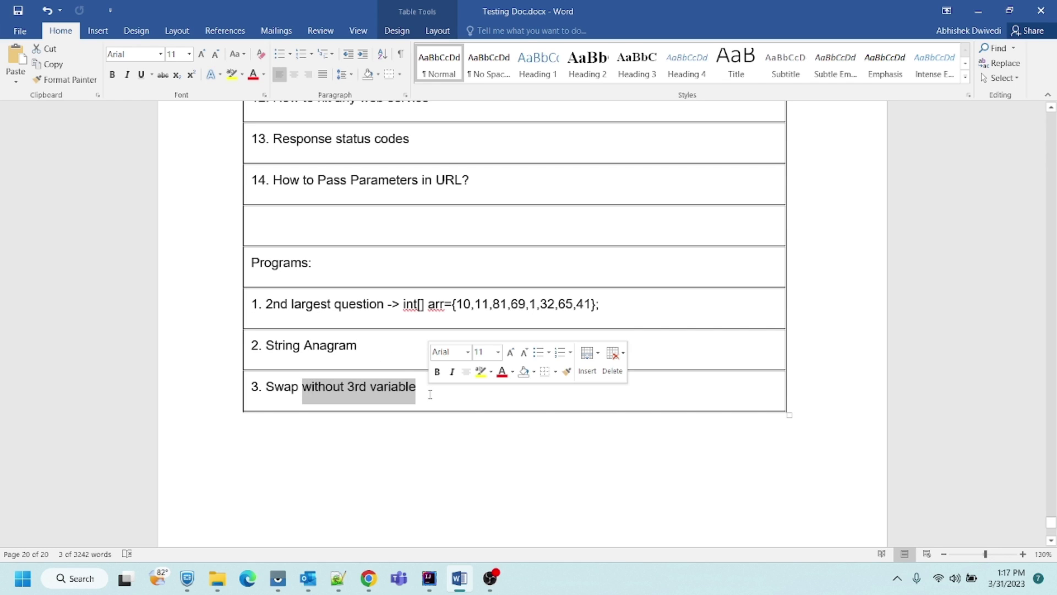
pyautogui.click(430, 395)
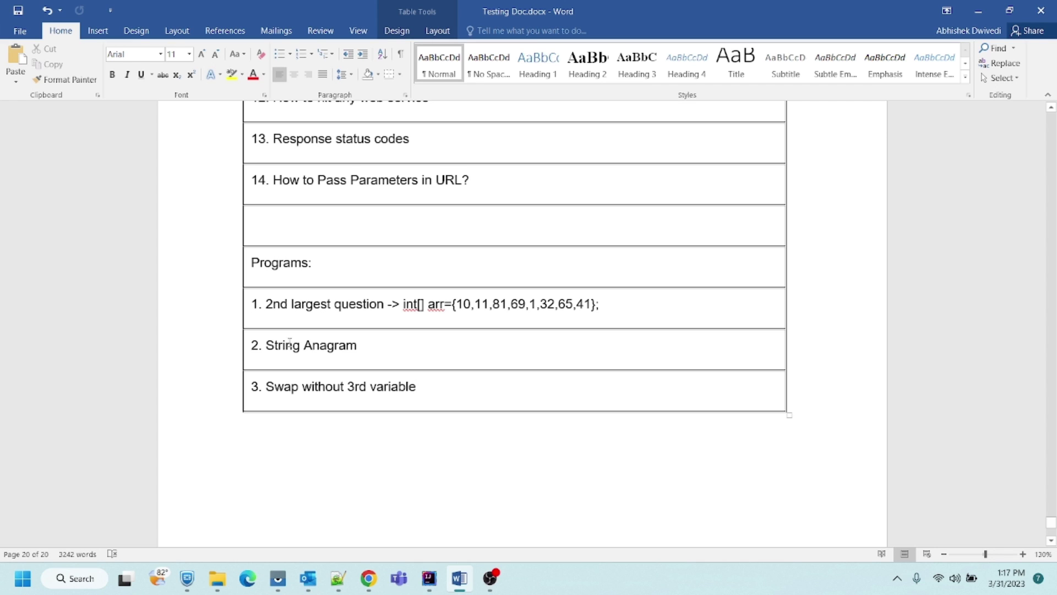
pyautogui.moveTo(265, 303); pyautogui.dragTo(356, 387)
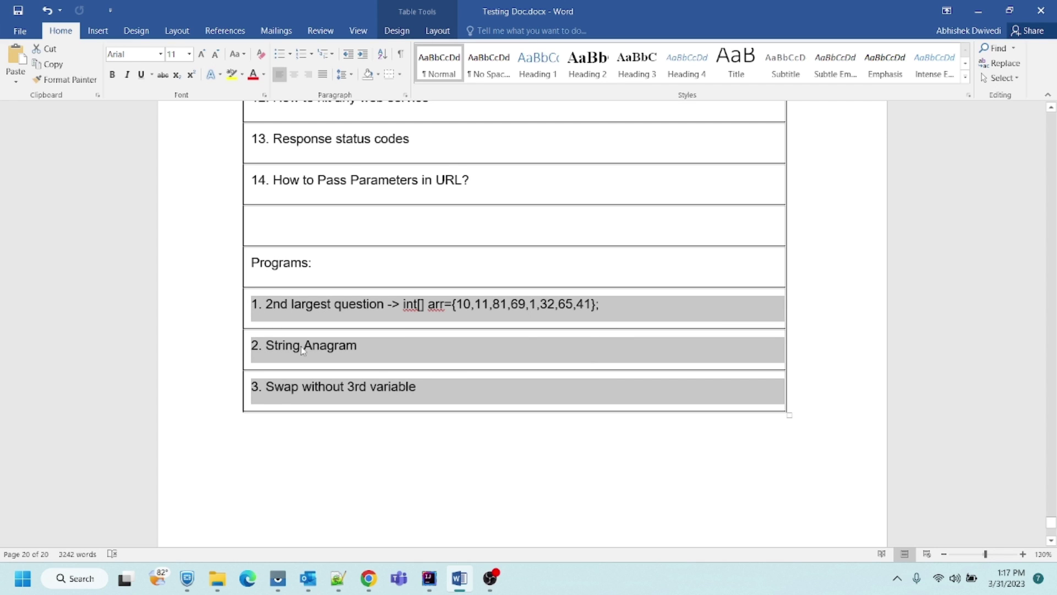
pyautogui.click(367, 347)
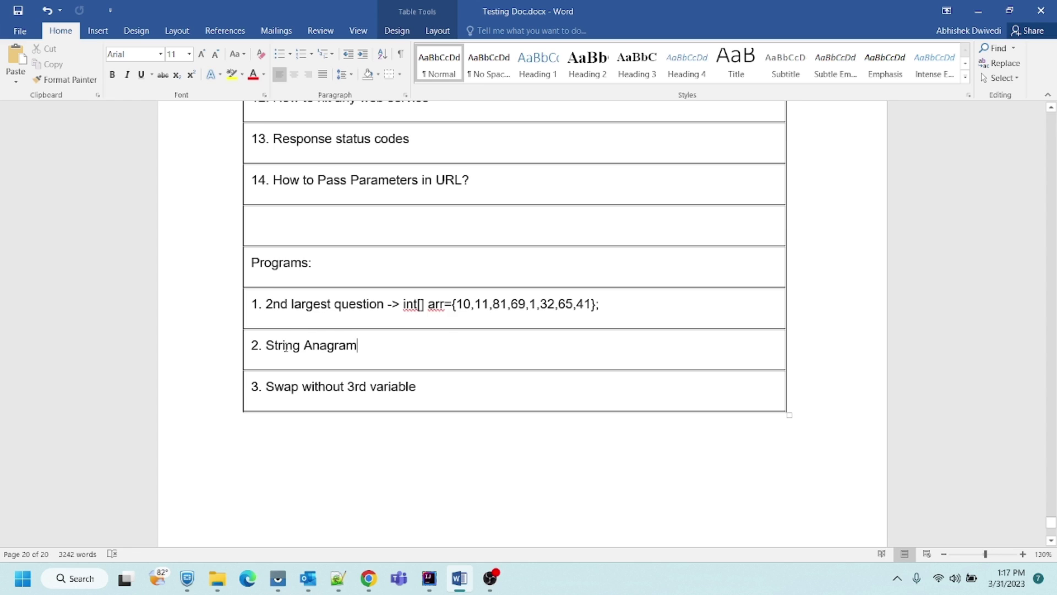
pyautogui.doubleClick(286, 346)
pyautogui.click(633, 347)
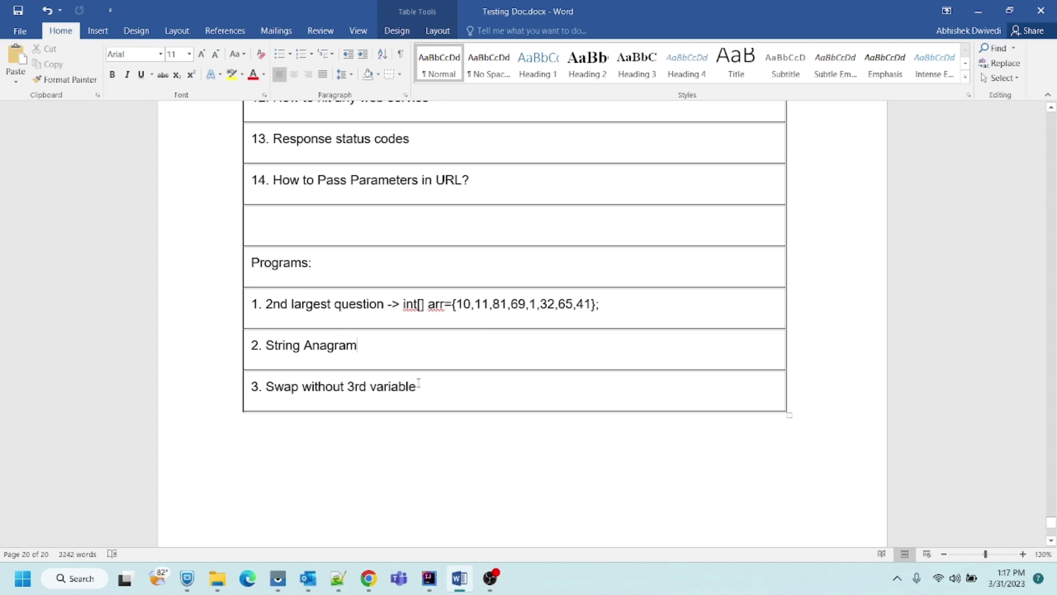